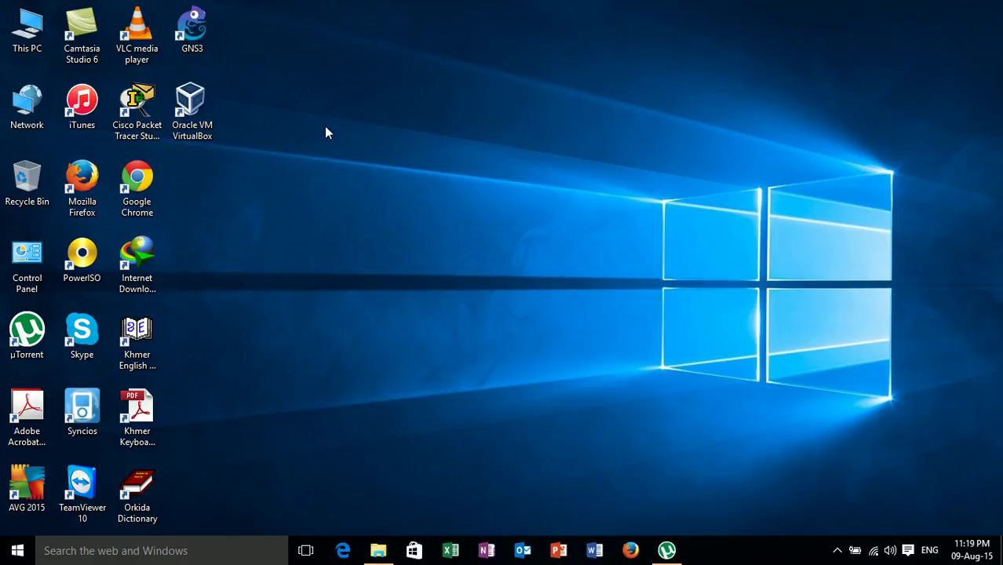
# Open Oracle VM VirtualBox and begin a new virtual machine named WindowsXp with the version Windows XP (32-bit).
pyautogui.click(191, 106)
pyautogui.press('Return')
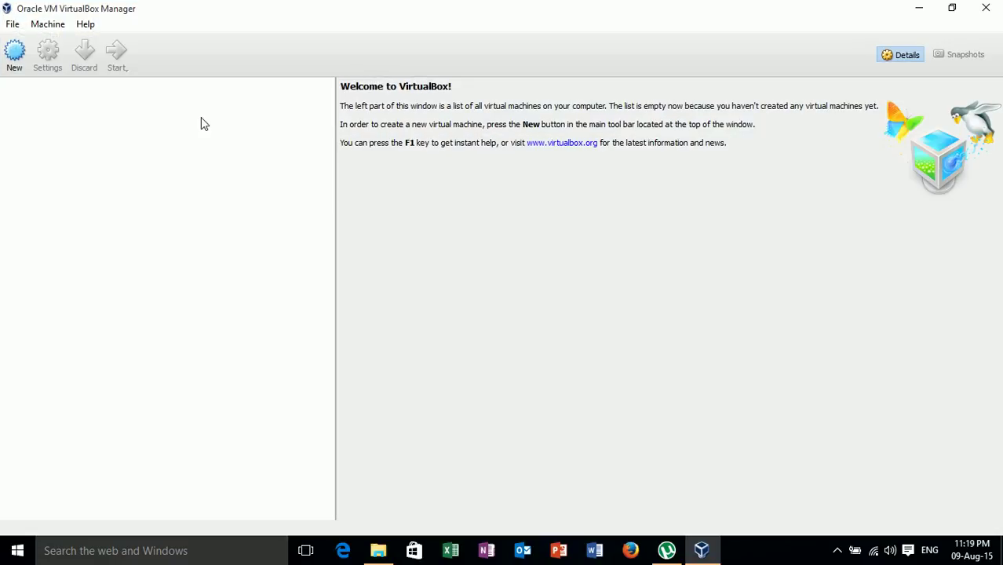
pyautogui.click(16, 57)
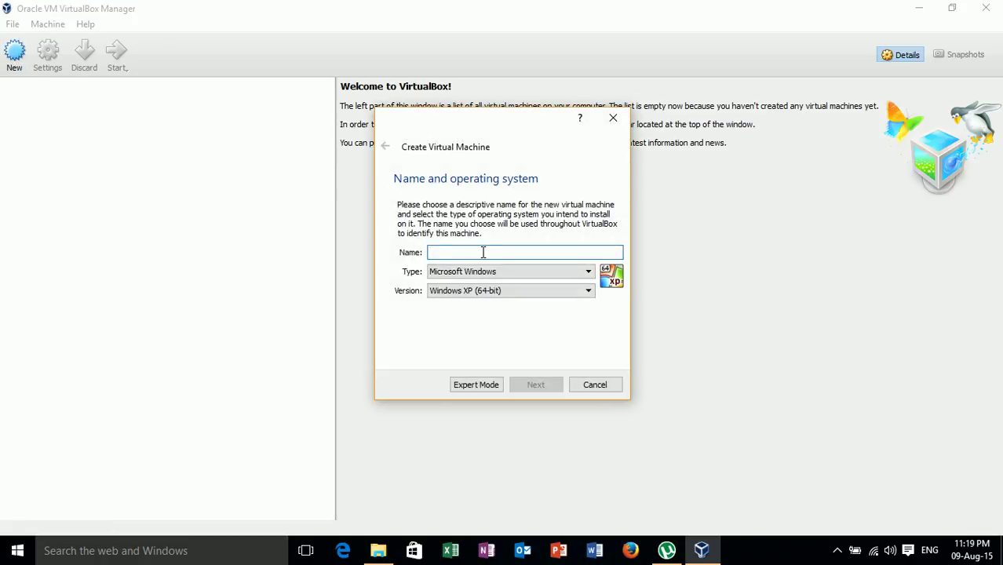
pyautogui.write('Wind')
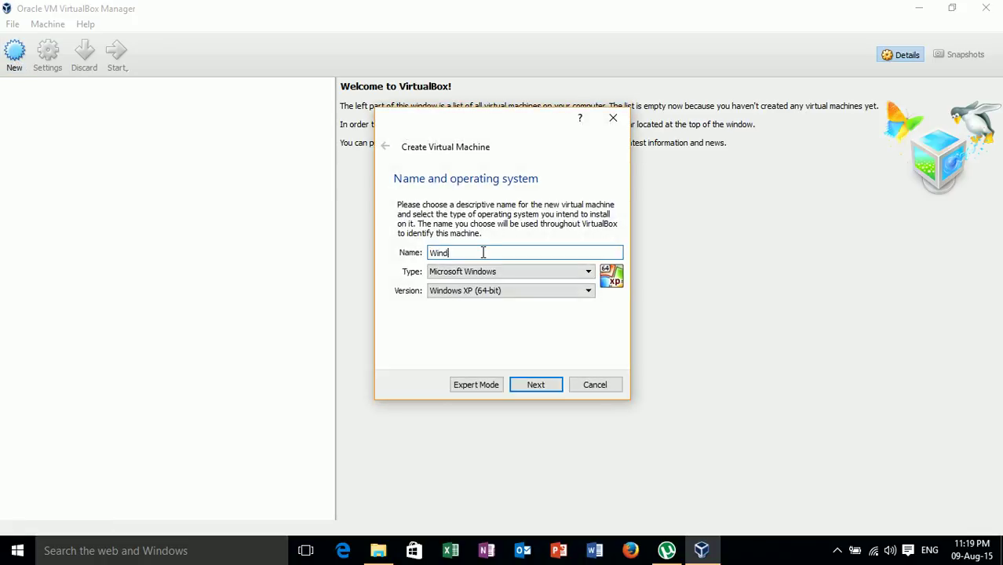
pyautogui.write('ows')
pyautogui.write('Xp')
pyautogui.click(495, 291)
pyautogui.click(495, 292)
pyautogui.click(494, 292)
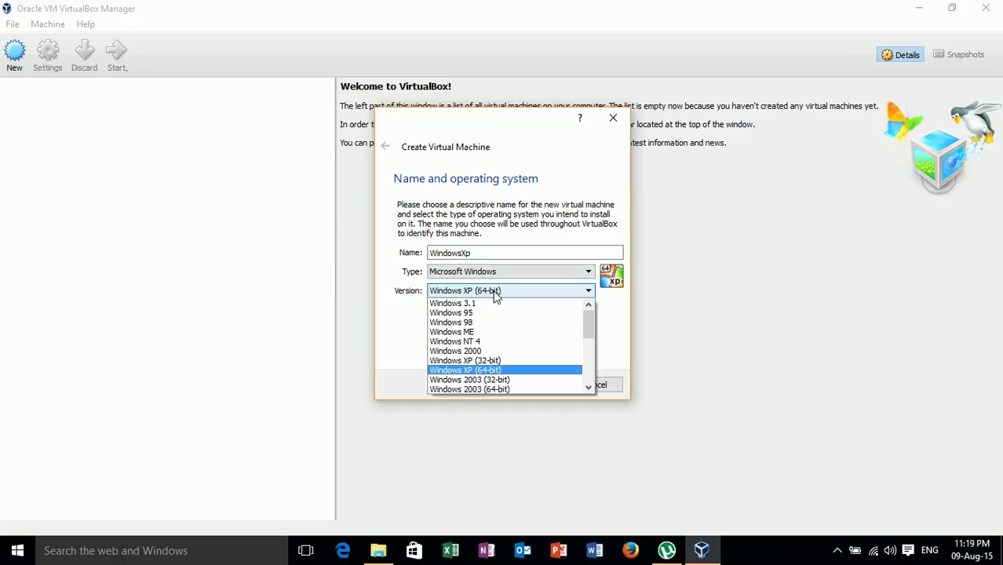
pyautogui.click(493, 362)
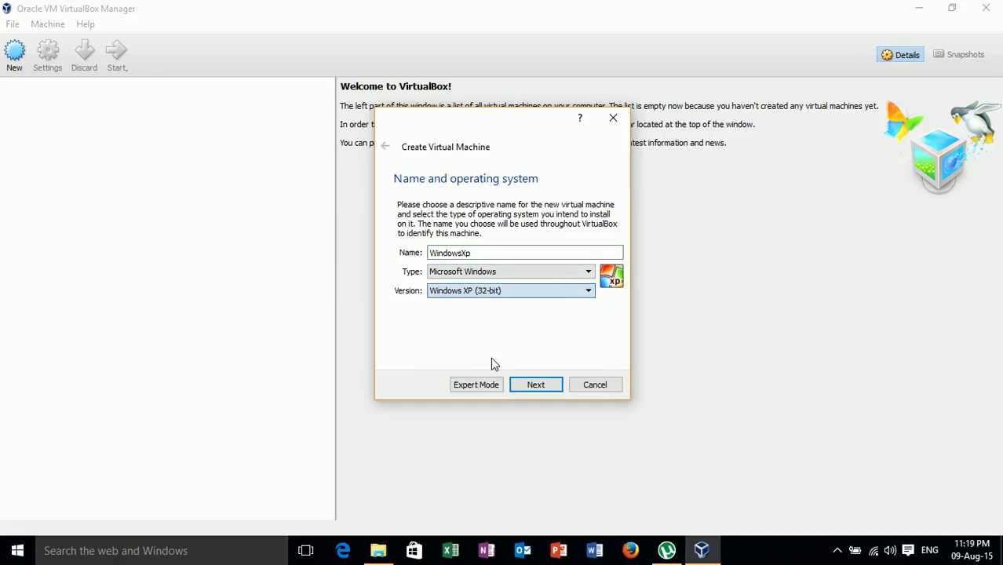
pyautogui.click(536, 387)
# Set the new virtual machine's memory size to 256 MB.
pyautogui.moveTo(601, 254); pyautogui.dragTo(584, 254)
pyautogui.write('1')
pyautogui.press('BackSpace')
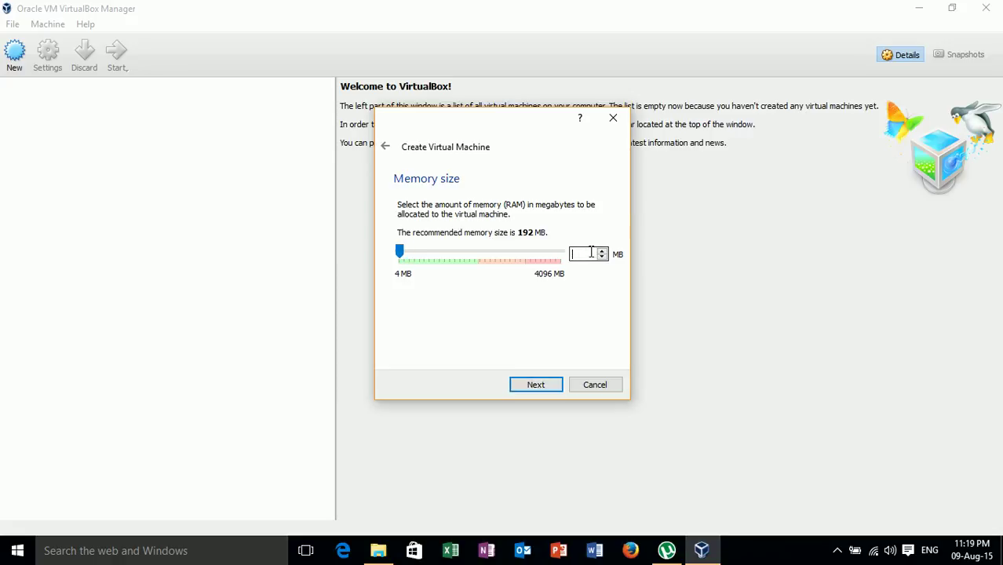
pyautogui.write('256')
pyautogui.click(536, 387)
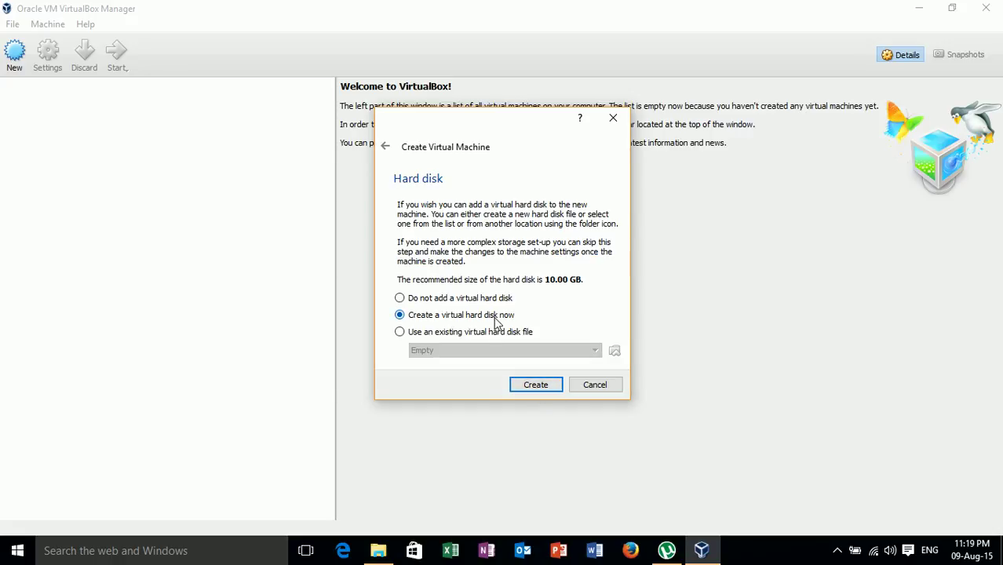
# Create a dynamically allocated 10.00 GB virtual hard disk named WindowsXp for the machine.
pyautogui.click(536, 386)
pyautogui.click(553, 387)
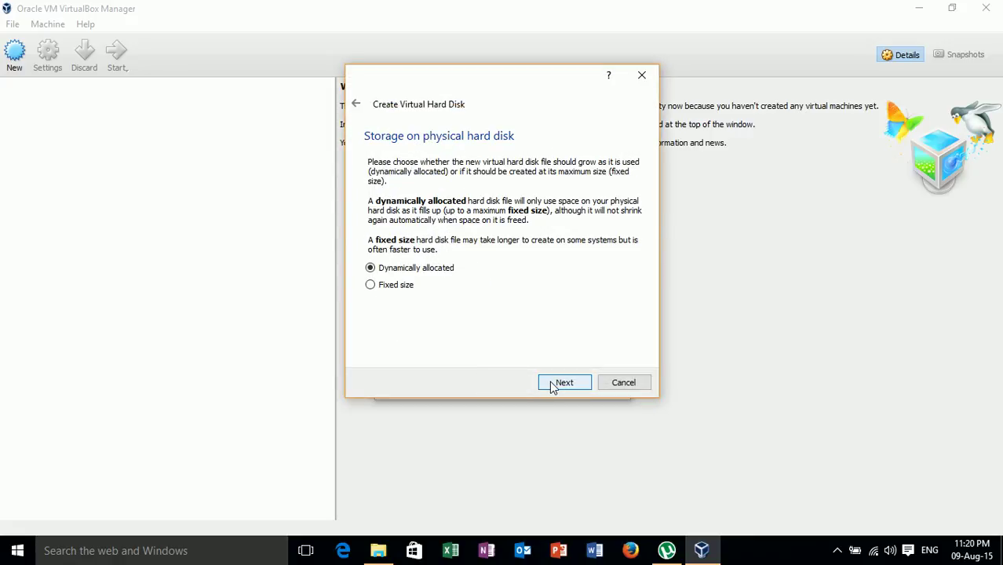
pyautogui.click(553, 384)
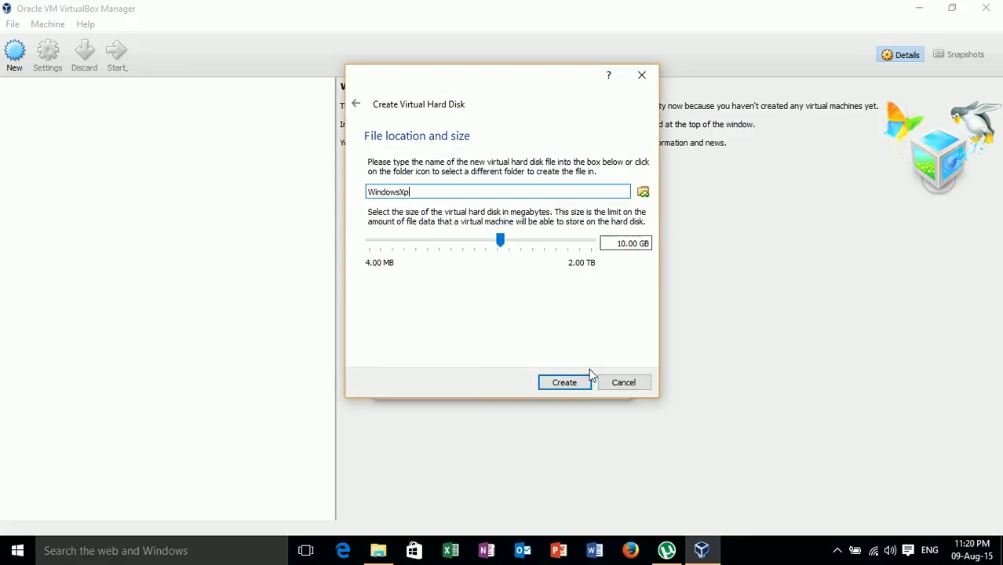
pyautogui.click(575, 385)
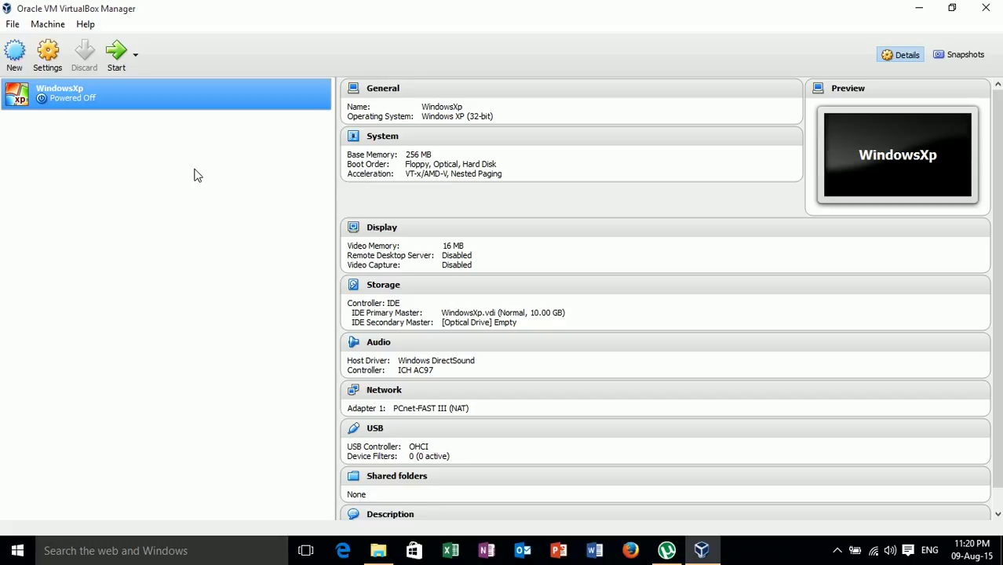
# Attach WinXp-SP3.iso from the Software Image folder to the WindowsXp machine's empty optical drive and save the settings.
pyautogui.click(49, 63)
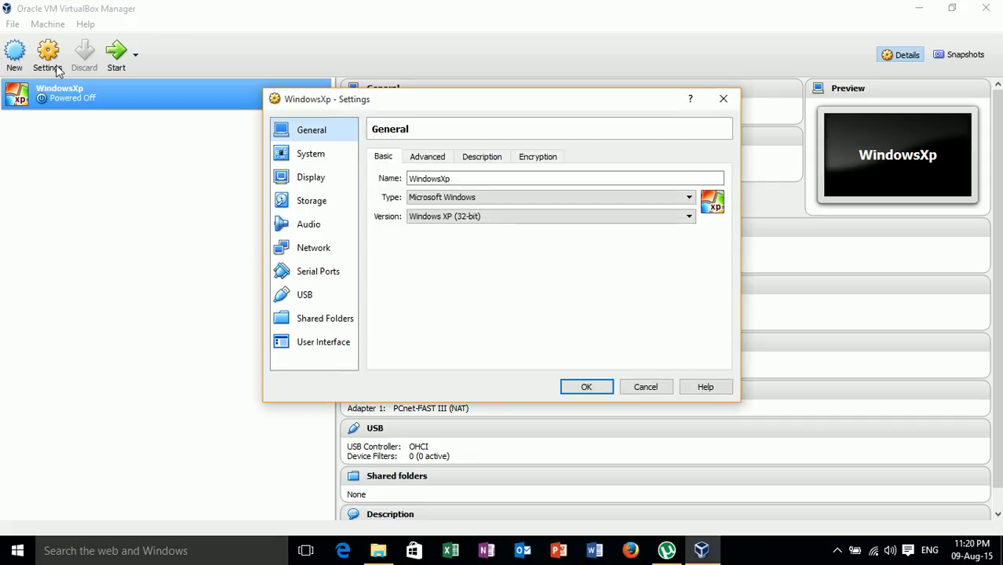
pyautogui.click(314, 203)
pyautogui.click(414, 207)
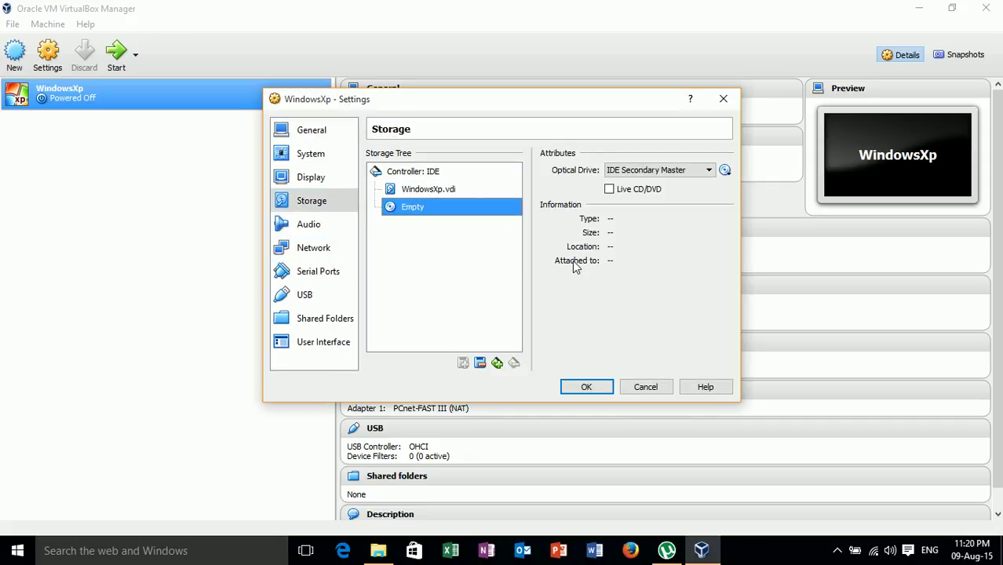
pyautogui.click(726, 170)
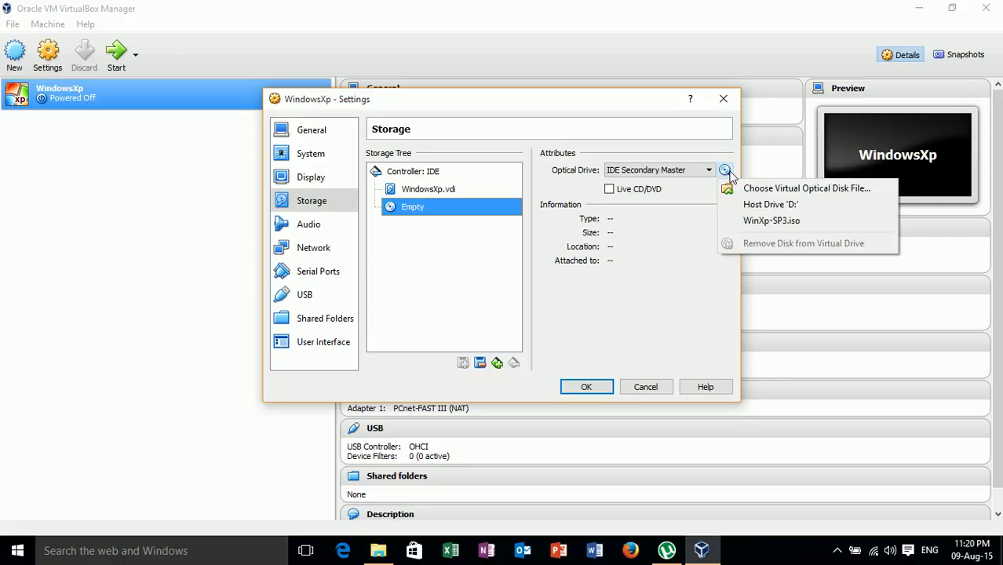
pyautogui.click(786, 189)
pyautogui.moveTo(753, 219); pyautogui.dragTo(756, 362)
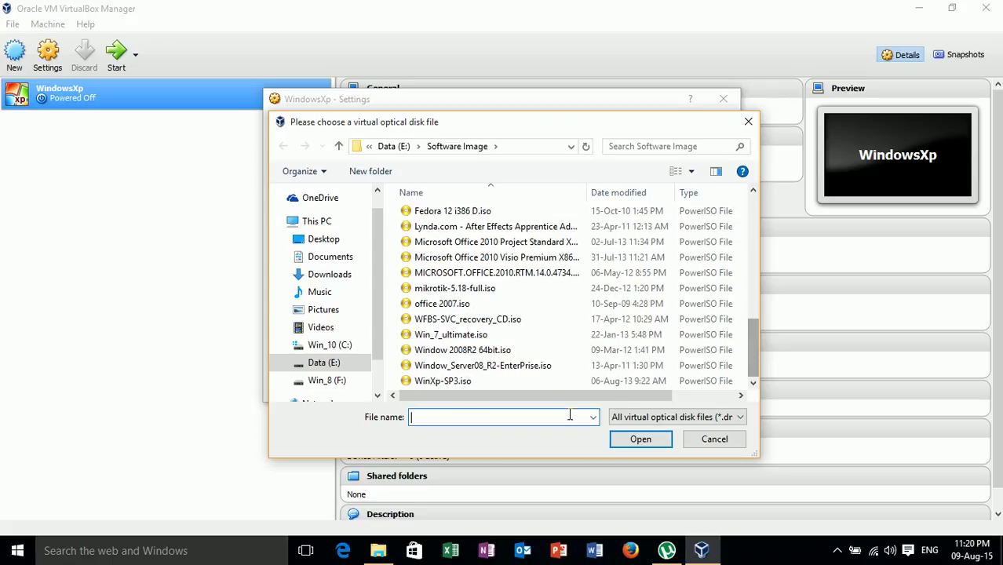
pyautogui.click(477, 382)
pyautogui.click(623, 440)
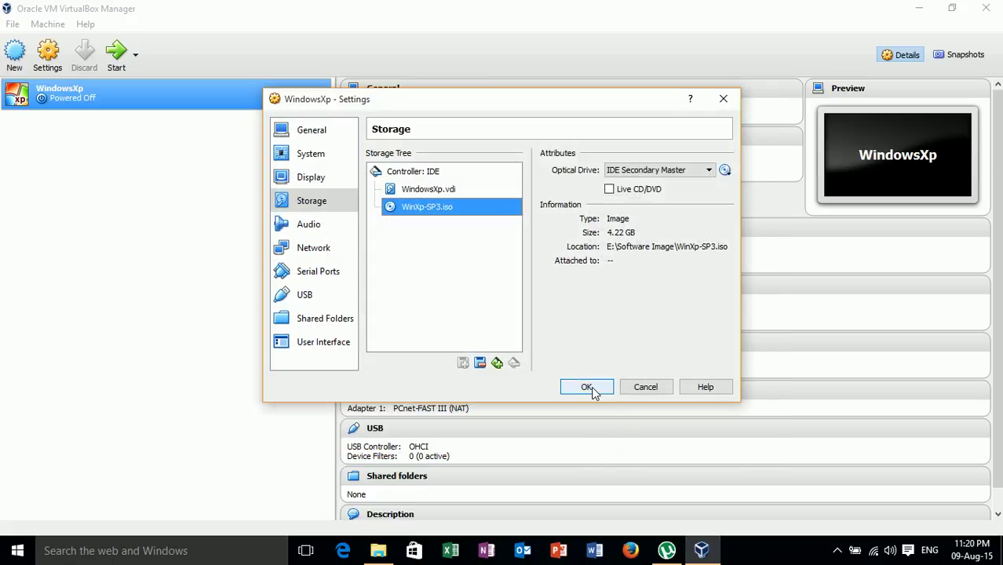
pyautogui.click(589, 388)
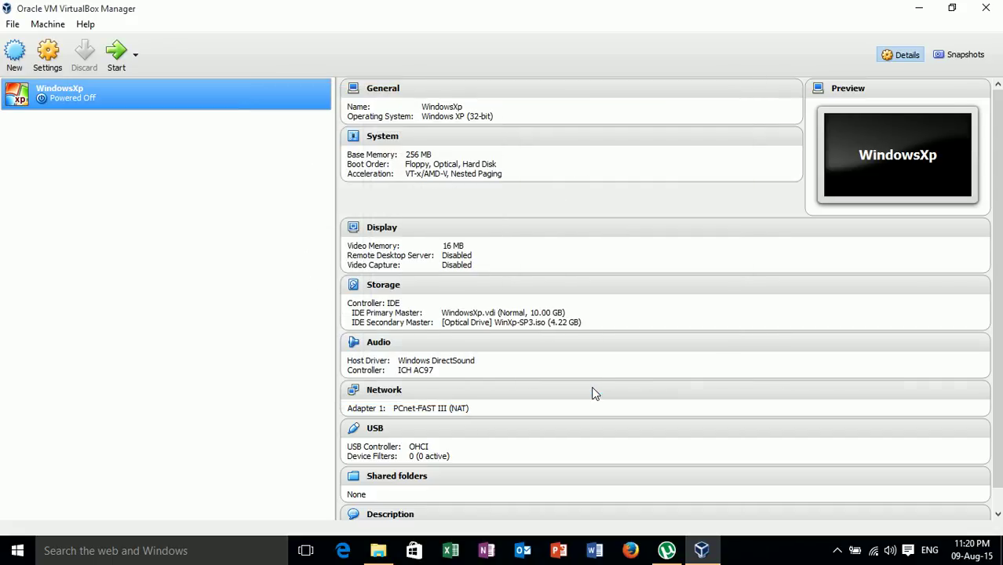
# Start the WindowsXp virtual machine, maximize its window and dismiss the keyboard capture and mouse integration notices.
pyautogui.click(116, 55)
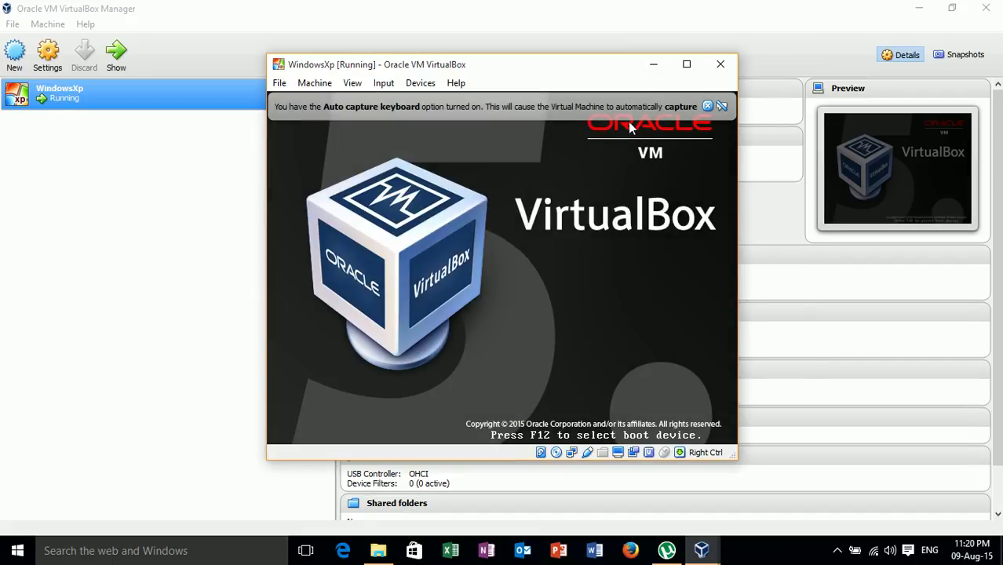
pyautogui.click(687, 67)
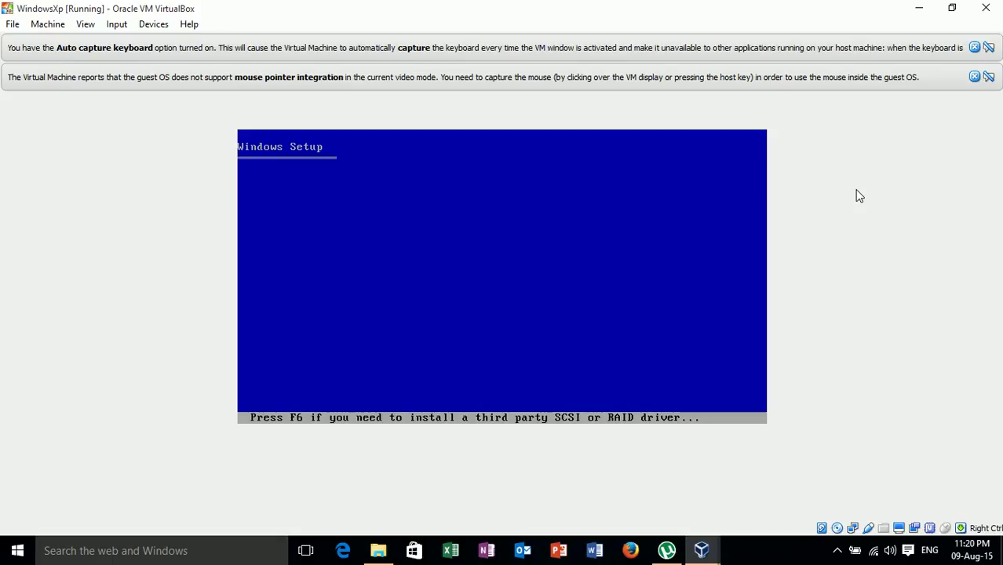
pyautogui.click(974, 76)
pyautogui.click(976, 47)
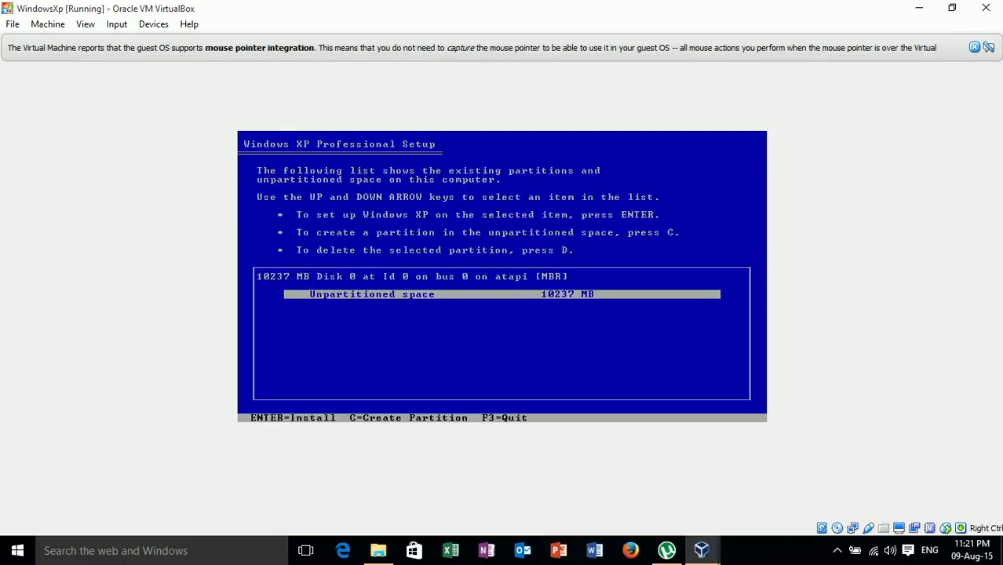
# Set up Windows XP on the unpartitioned space and format the partition with the NTFS file system (full format).
pyautogui.press('Return')
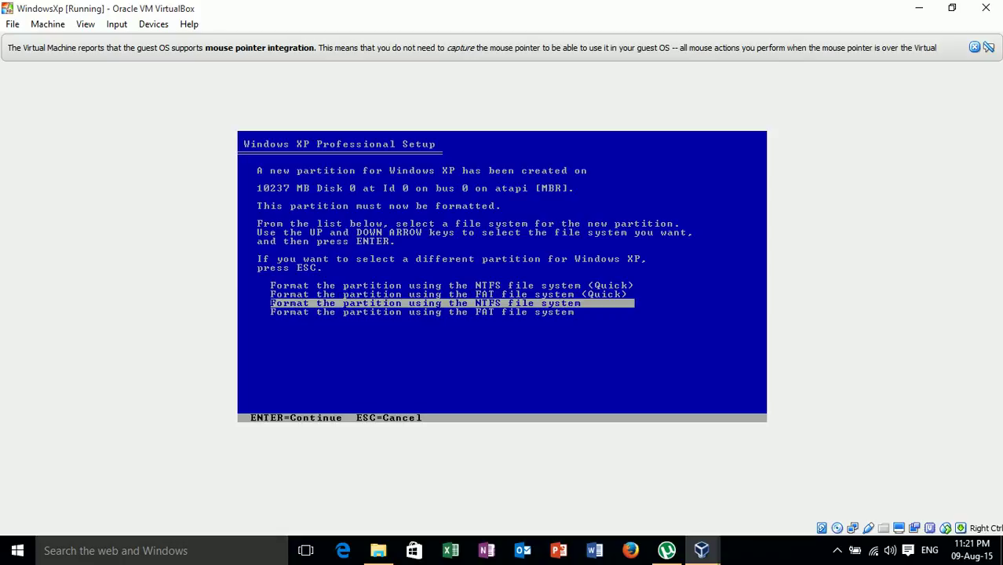
pyautogui.press('Return')
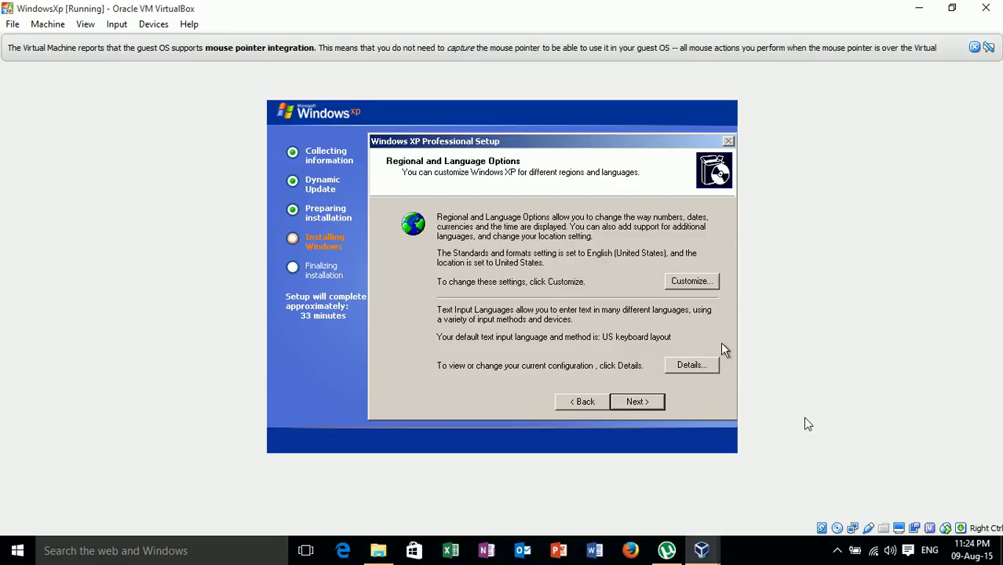
# Accept the default regional and language options and enter Test as both the name and the organization.
pyautogui.click(638, 402)
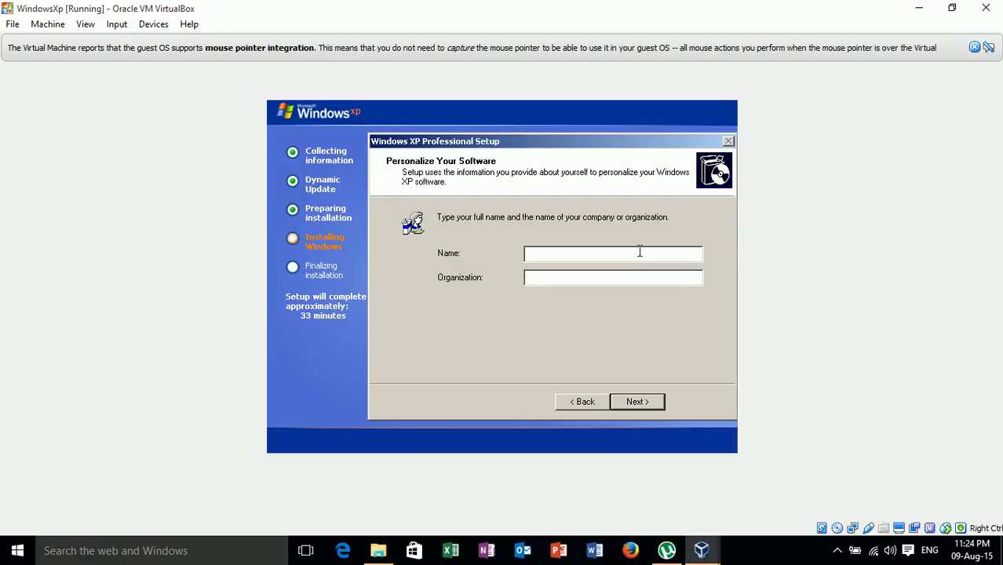
pyautogui.write('Tesin')
pyautogui.press('BackSpace')
pyautogui.write('tTest')
pyautogui.click(632, 406)
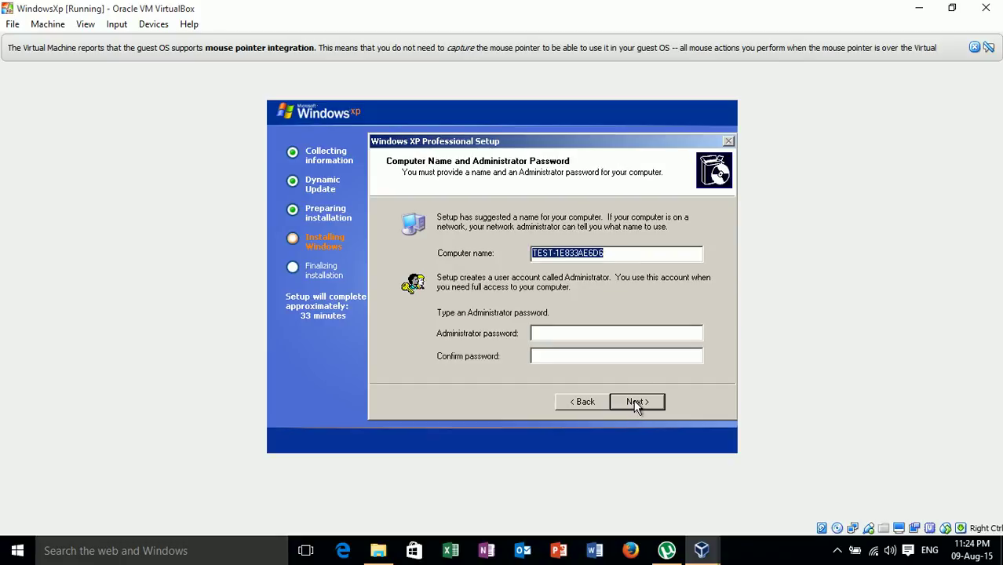
# Set the computer name to Test and continue with the Administrator password left blank.
pyautogui.write('T')
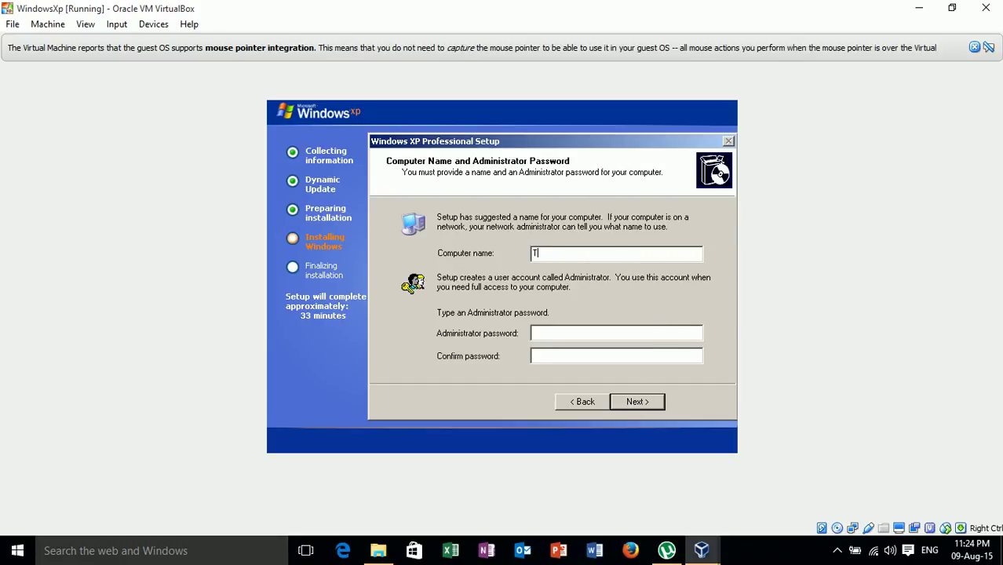
pyautogui.write('est')
pyautogui.click(638, 402)
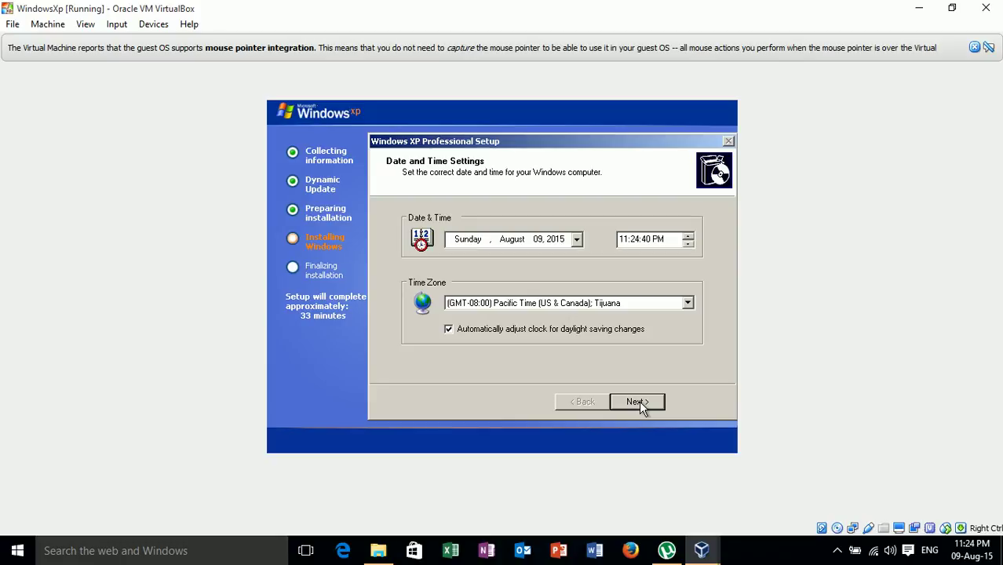
# Set the time zone to (GMT+07:00) Bangkok, Hanoi, Jakarta and accept the date and time settings.
pyautogui.click(688, 304)
pyautogui.moveTo(688, 214); pyautogui.dragTo(695, 333)
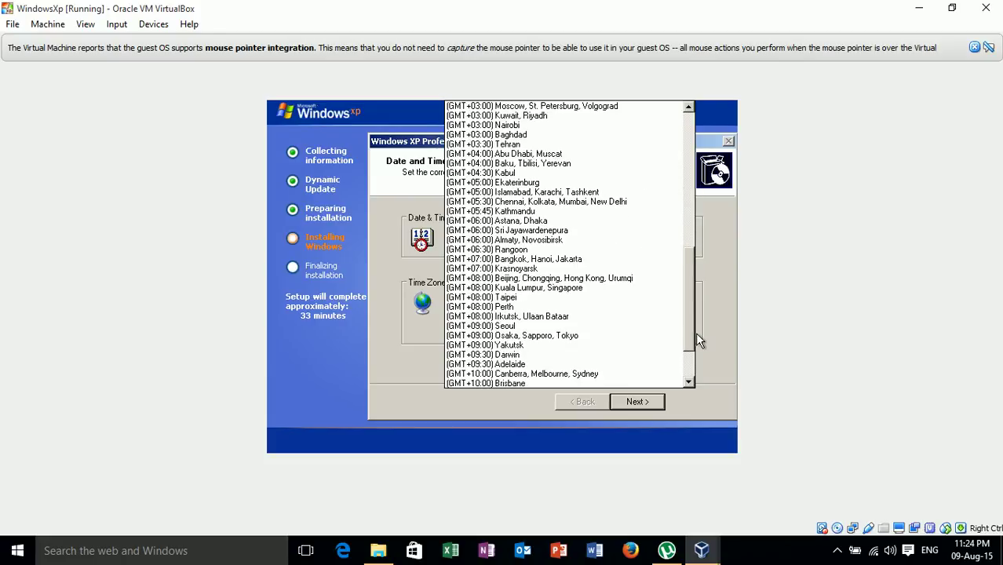
pyautogui.click(565, 260)
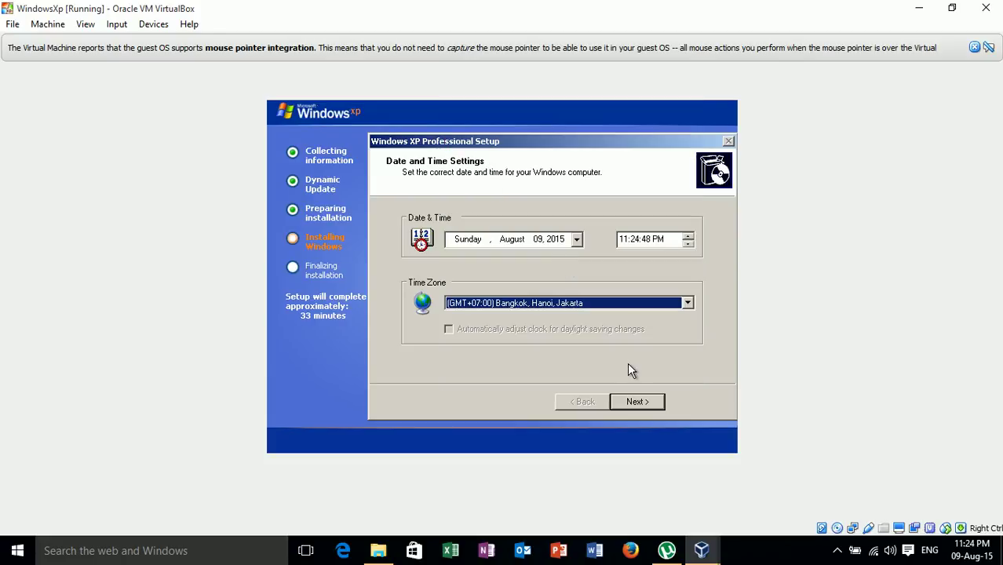
pyautogui.click(640, 401)
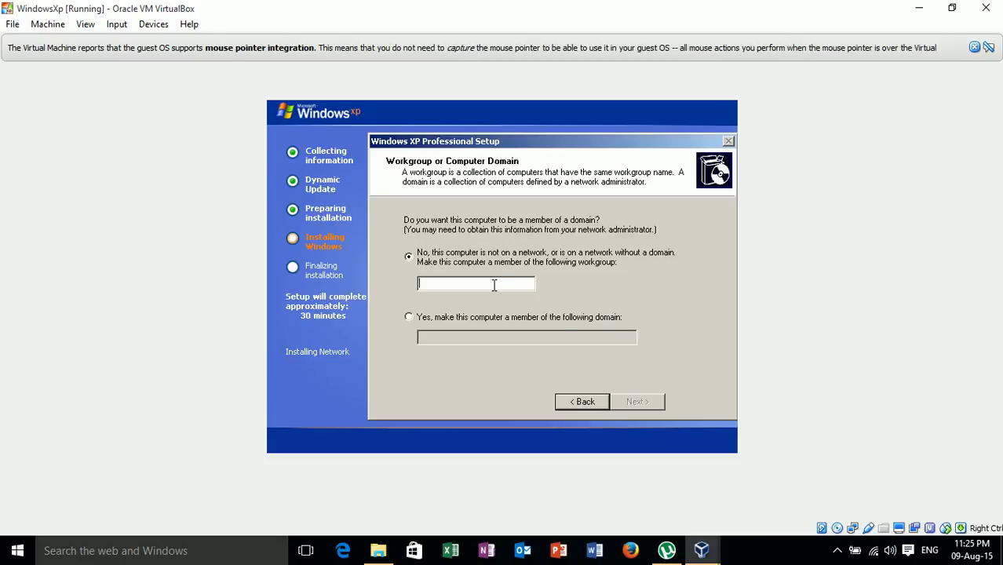
# Make the computer a member of the workgroup WORKGRUP rather than a domain.
pyautogui.write('WO')
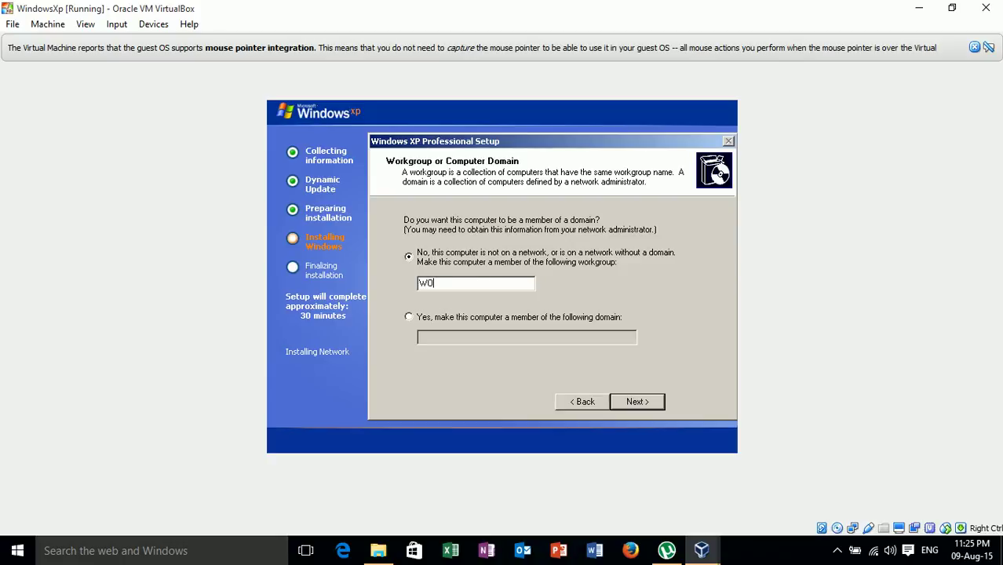
pyautogui.write('RKGRUP')
pyautogui.click(641, 407)
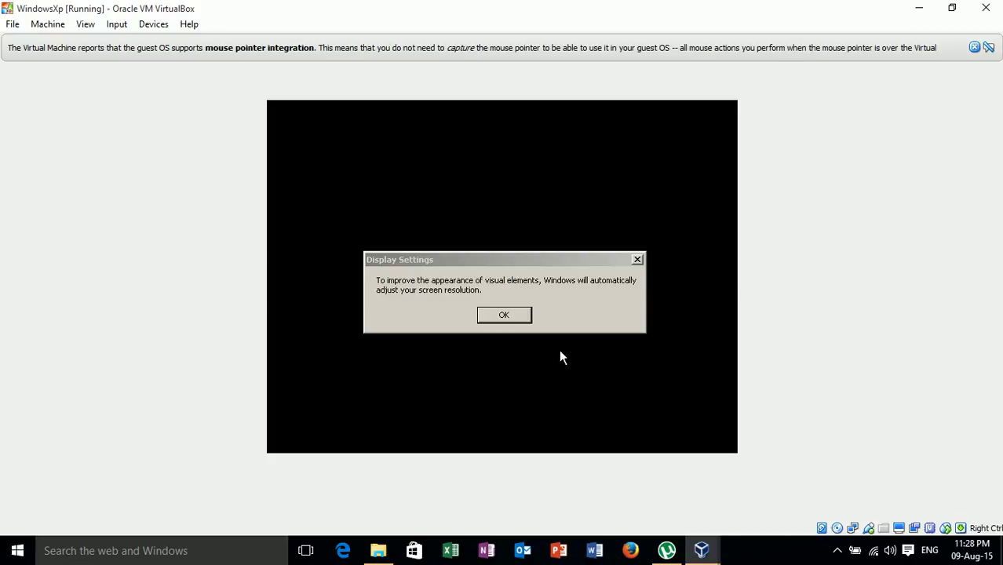
# Accept the automatic screen resolution adjustment in the display settings prompt.
pyautogui.click(506, 311)
pyautogui.click(411, 161)
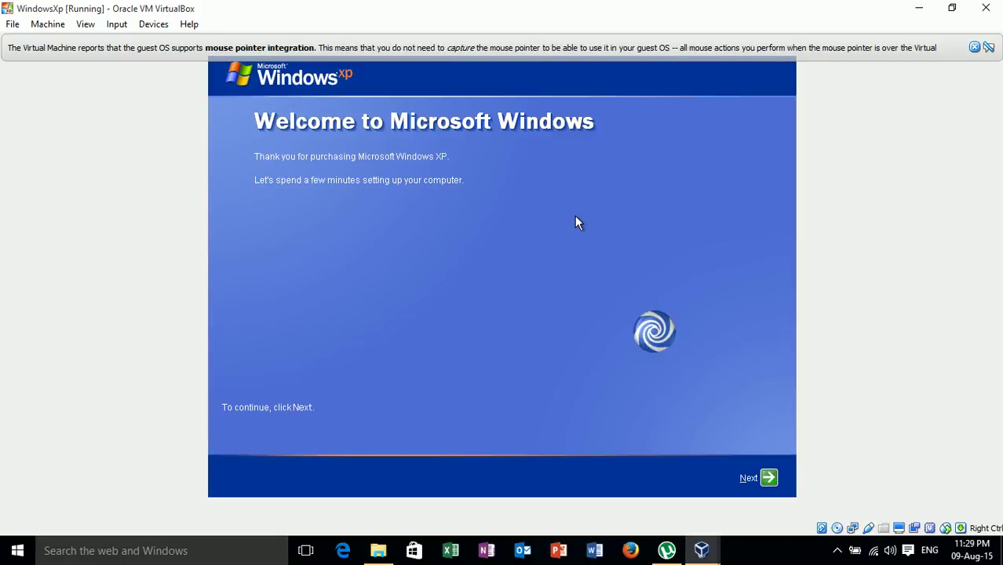
# Proceed past the Windows welcome page, decline Automatic Updates for now and skip the Internet connectivity check.
pyautogui.click(746, 479)
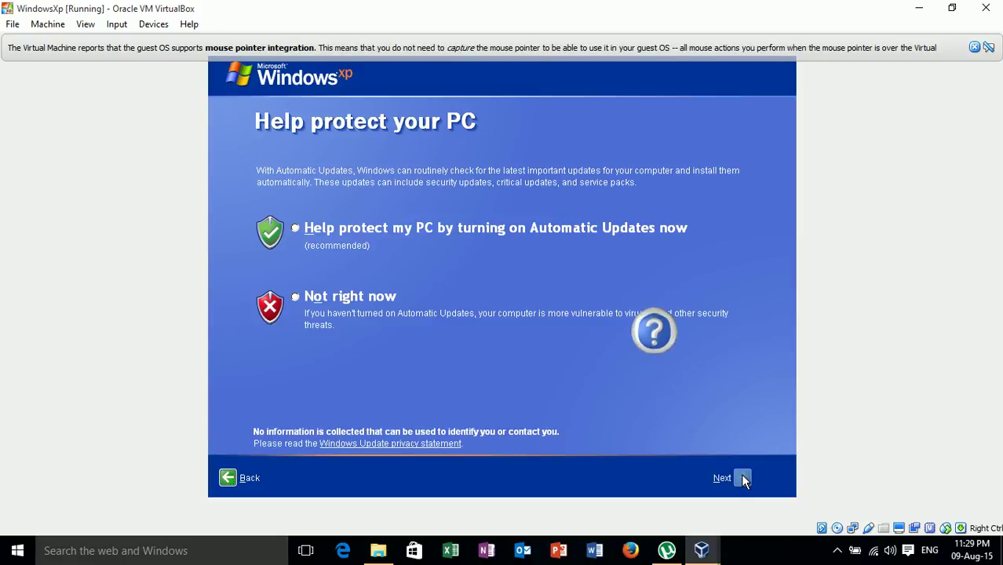
pyautogui.click(386, 297)
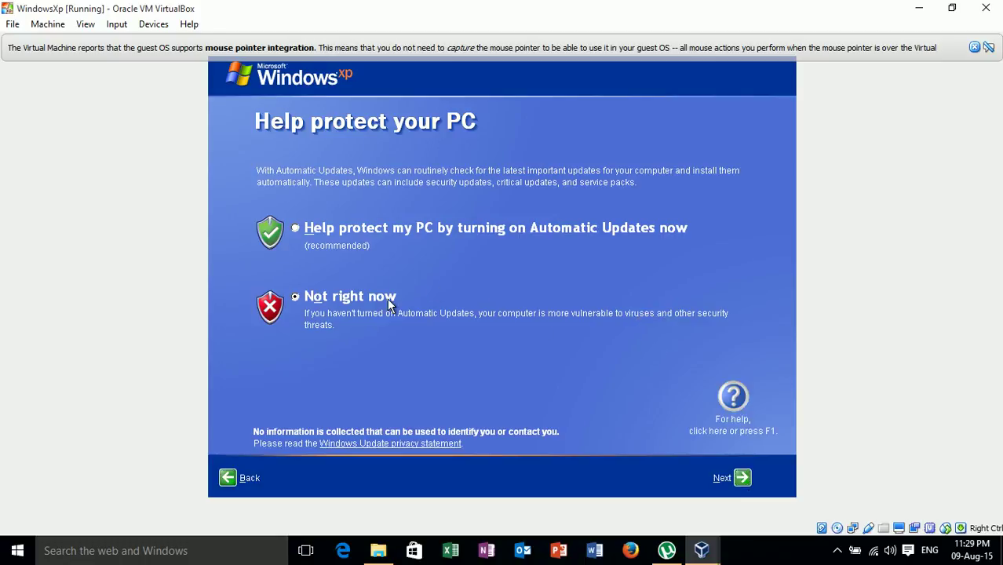
pyautogui.click(717, 476)
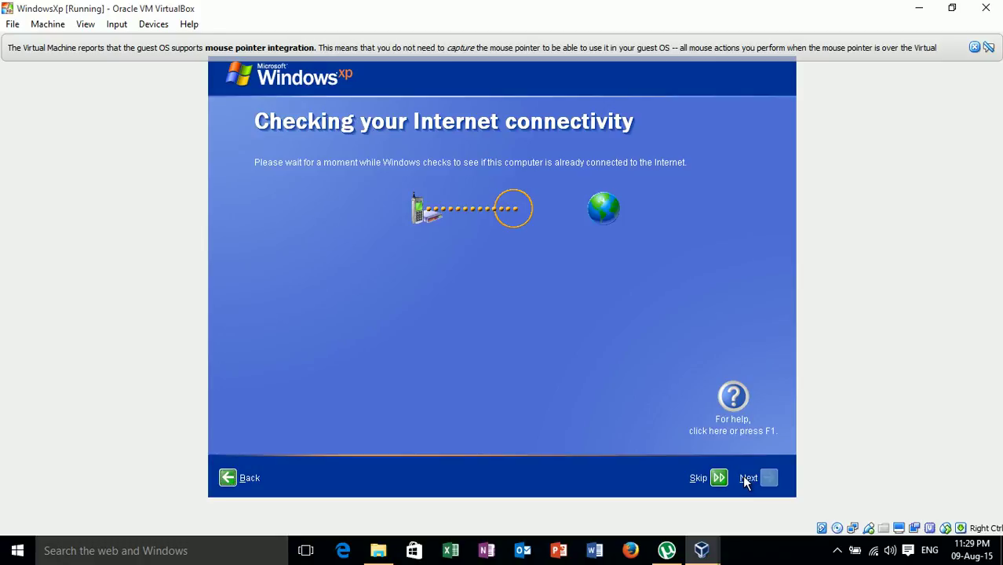
pyautogui.click(705, 476)
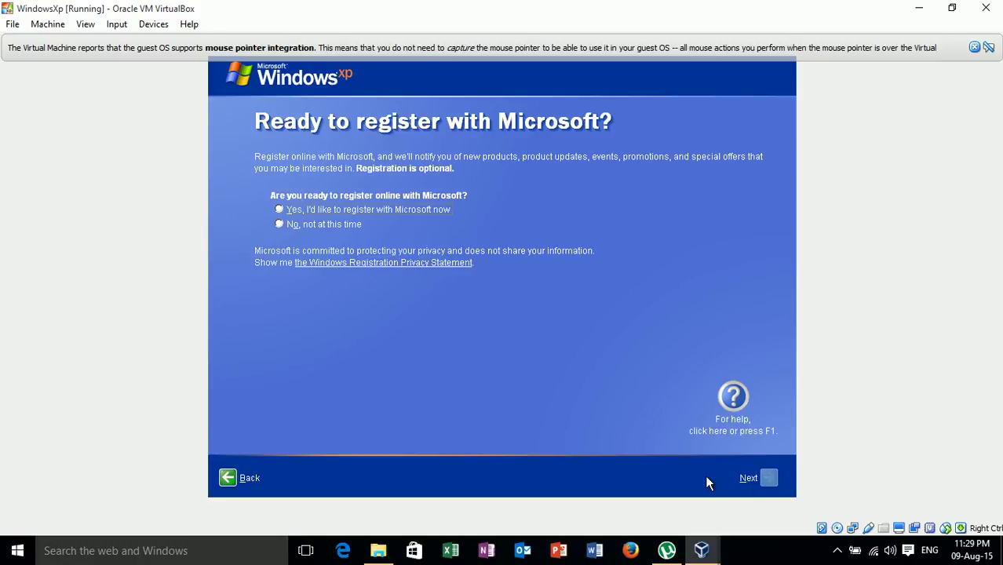
# Decline online registration with Microsoft for now and finish the setup with the user's name entered as the first user.
pyautogui.click(350, 225)
pyautogui.click(750, 481)
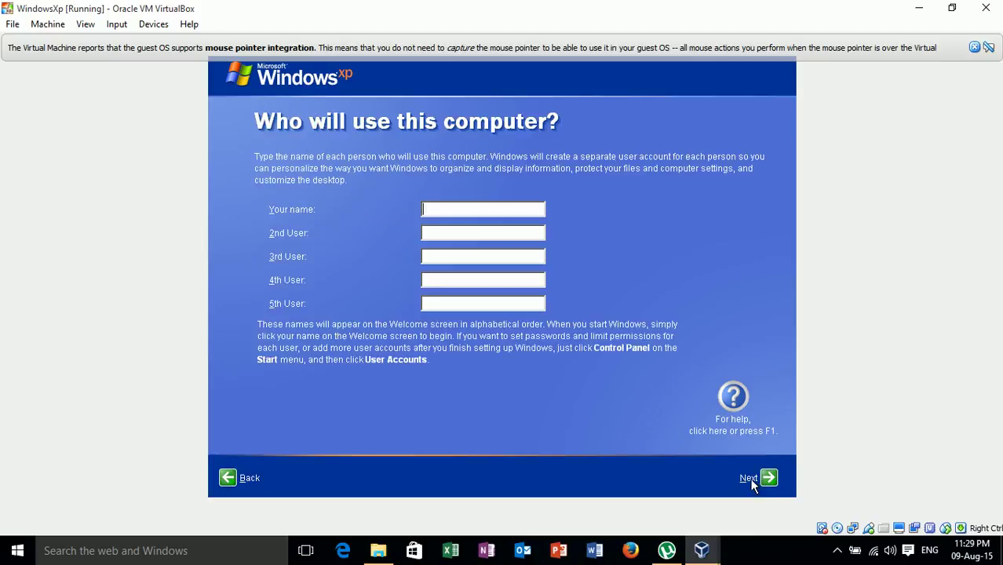
pyautogui.click(750, 481)
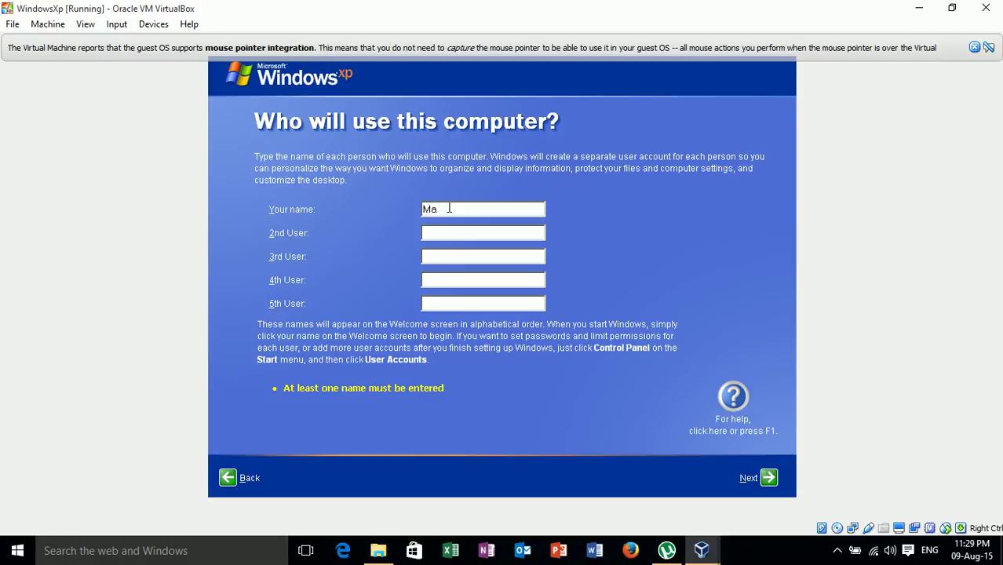
pyautogui.click(767, 478)
pyautogui.click(767, 481)
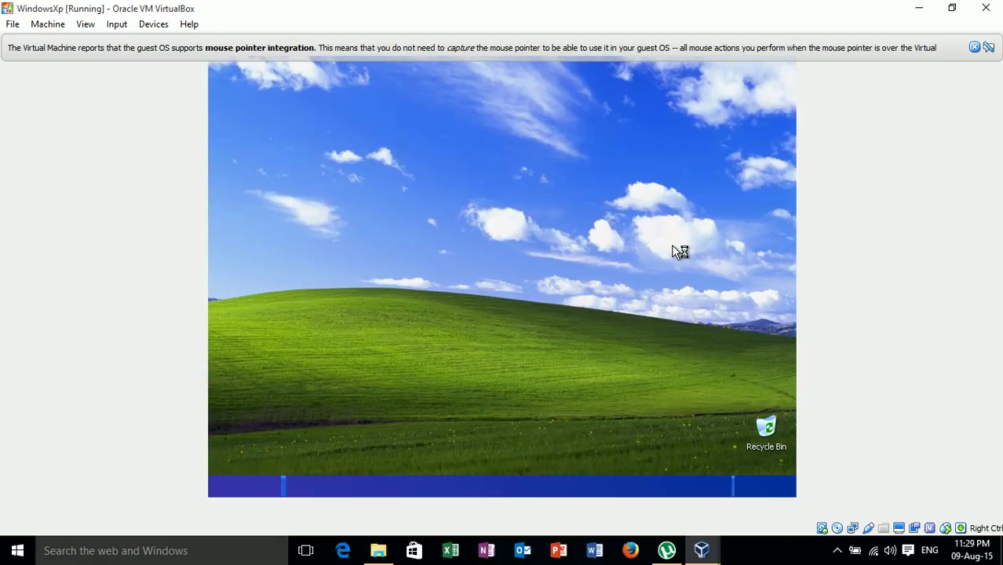
# Refresh the Windows XP desktop and dismiss the antivirus, Windows XP tour and automatic update notifications.
pyautogui.click(603, 211)
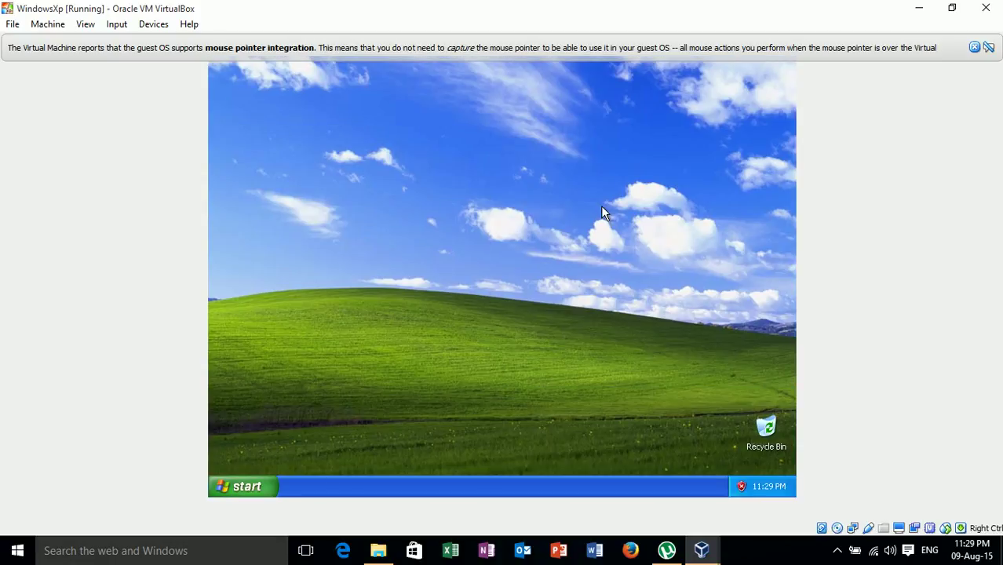
pyautogui.rightClick(466, 189)
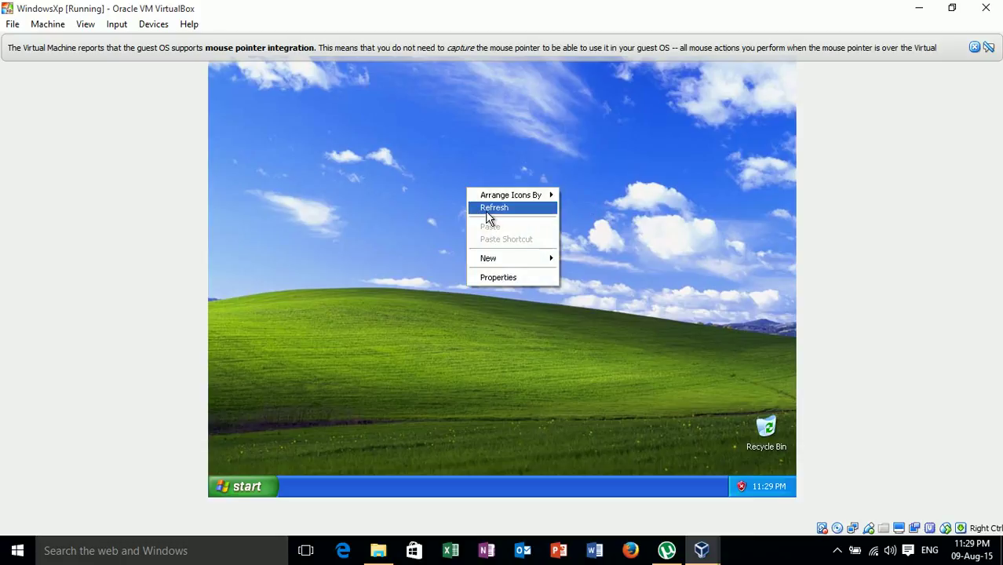
pyautogui.click(486, 209)
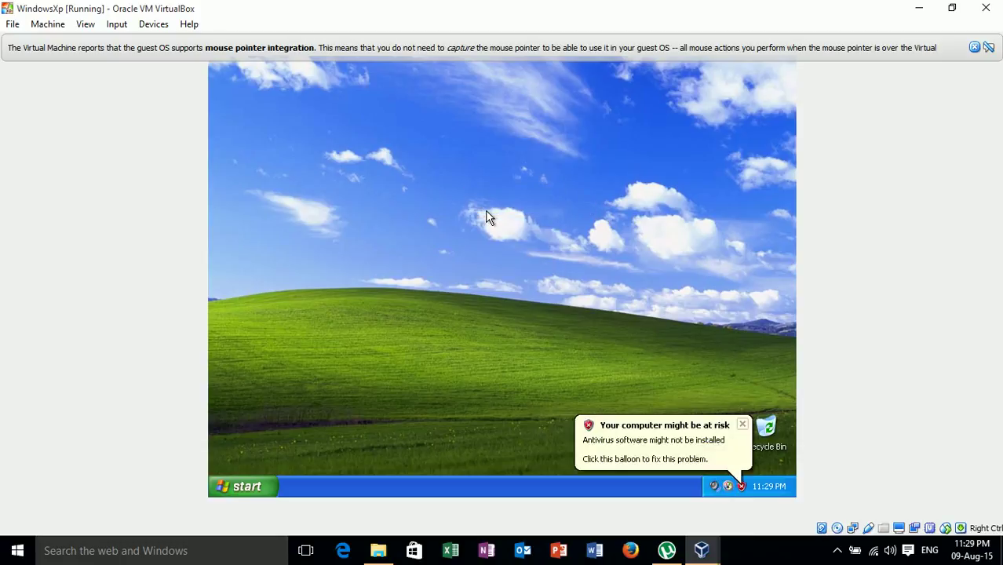
pyautogui.click(738, 428)
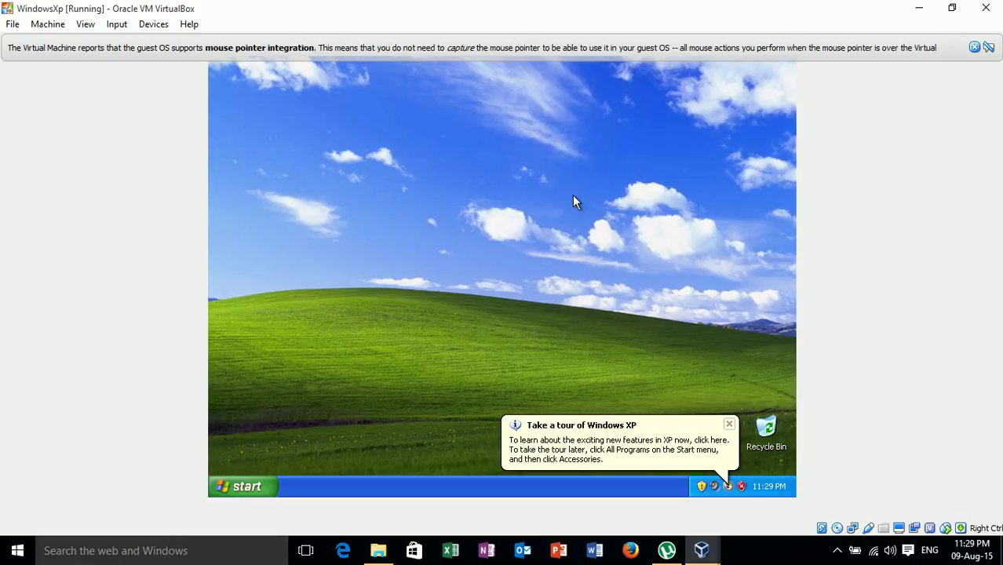
pyautogui.click(729, 424)
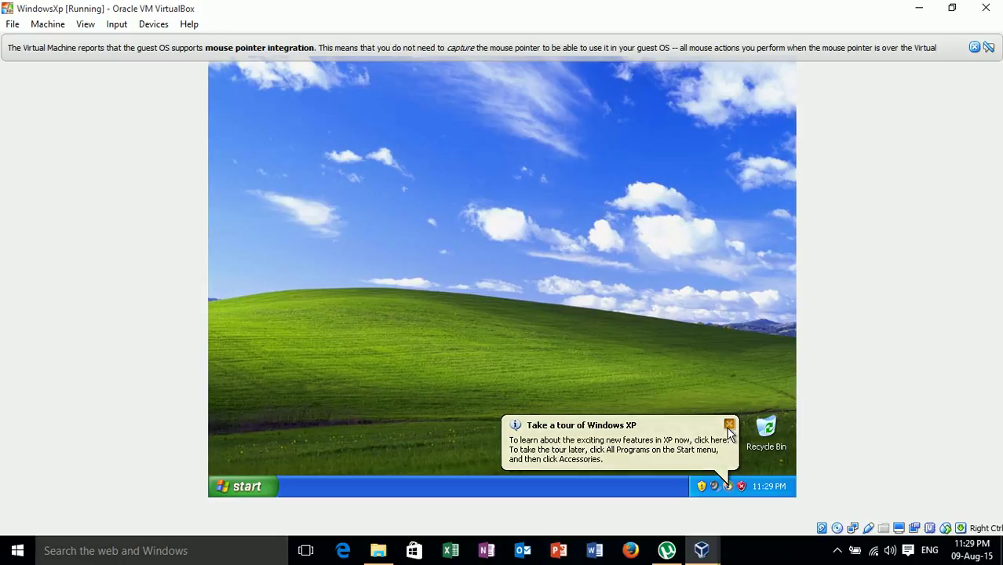
pyautogui.click(239, 487)
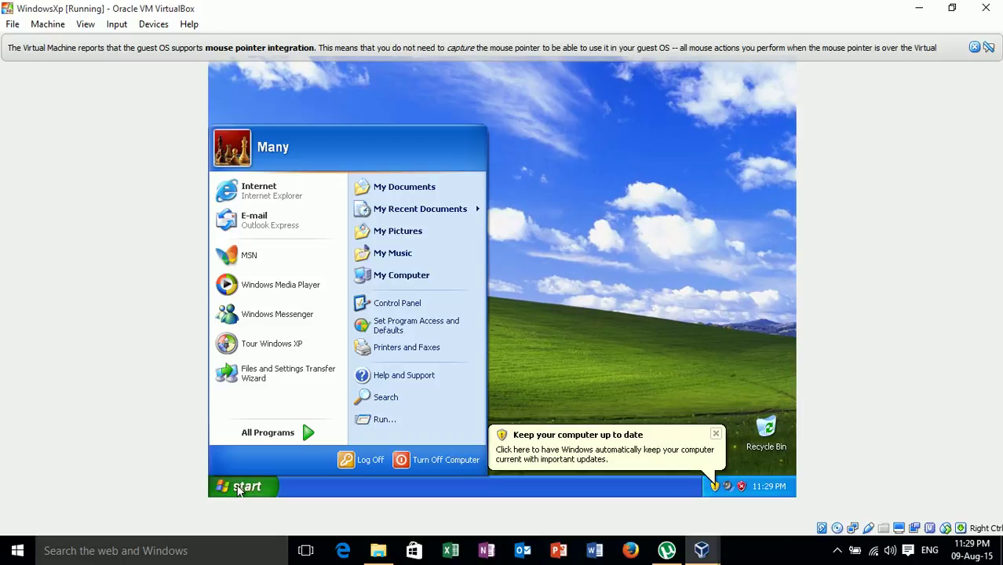
pyautogui.click(528, 295)
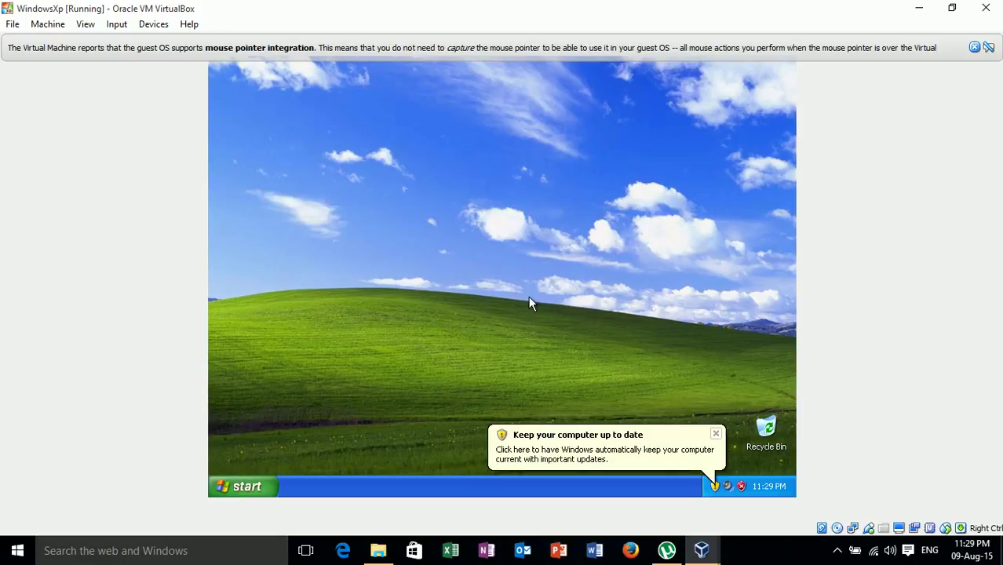
pyautogui.click(717, 434)
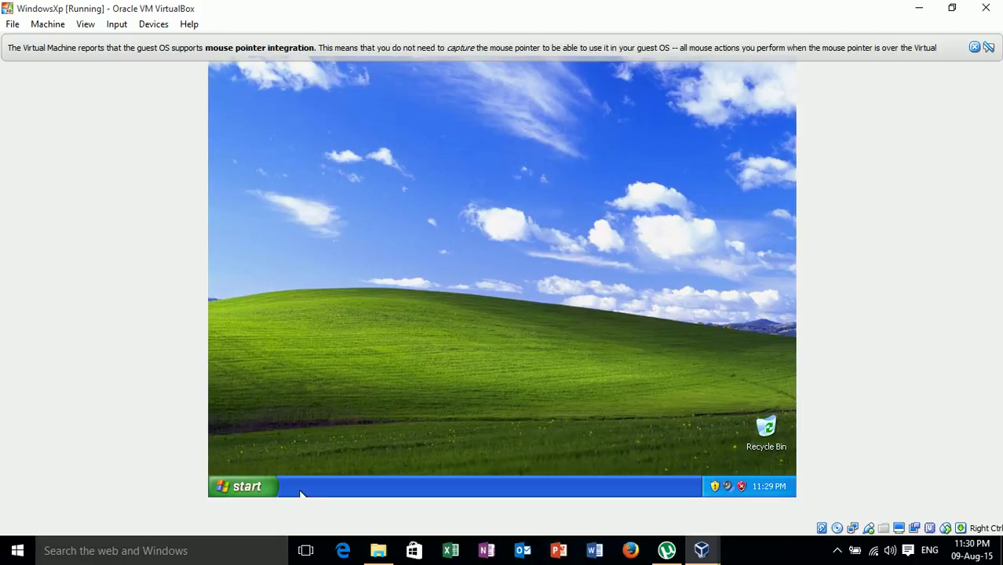
# Look over the Start menu and the theme, desktop, appearance and resolution options in Display Properties, leaving them unchanged.
pyautogui.click(274, 487)
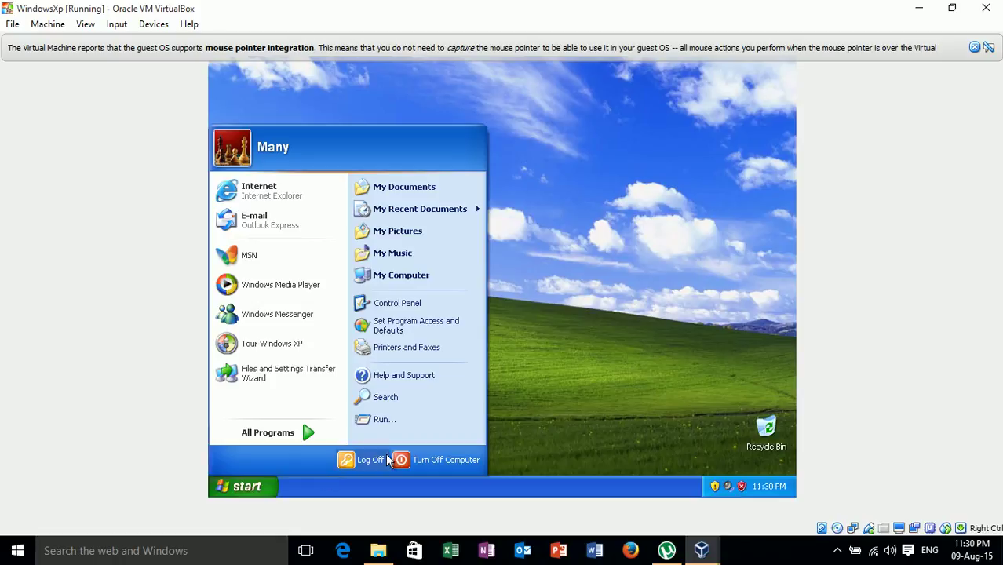
pyautogui.click(524, 416)
pyautogui.rightClick(409, 457)
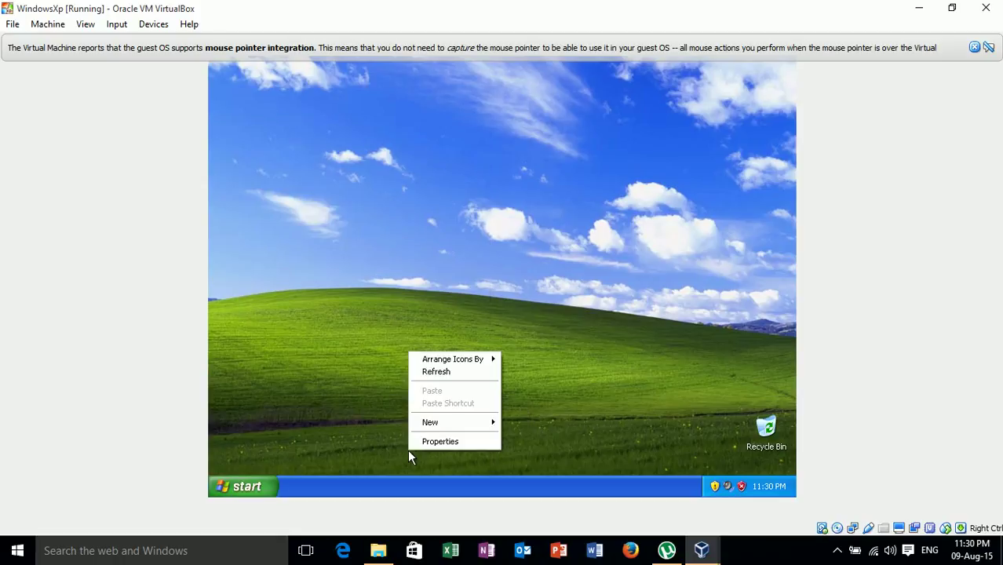
pyautogui.click(427, 443)
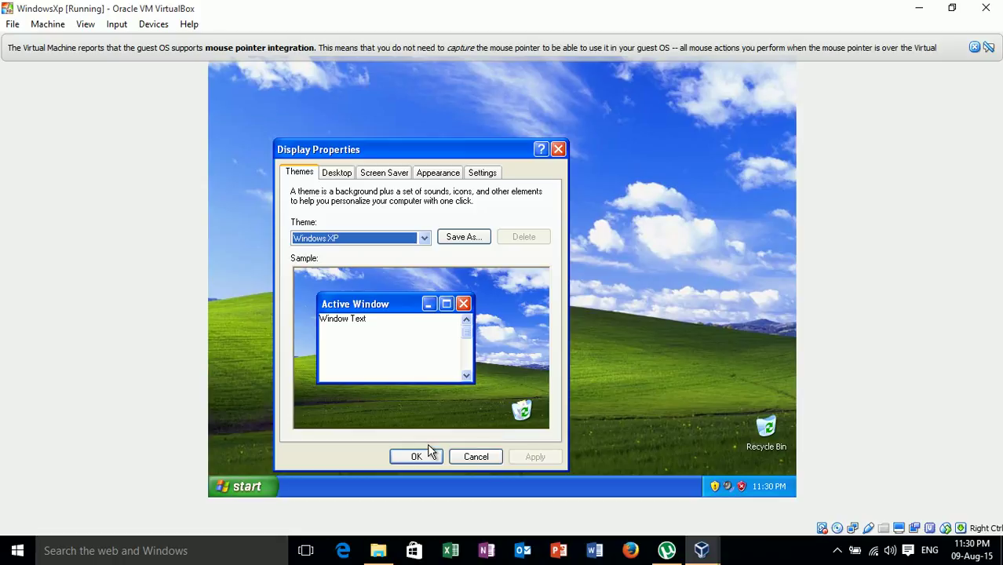
pyautogui.click(346, 175)
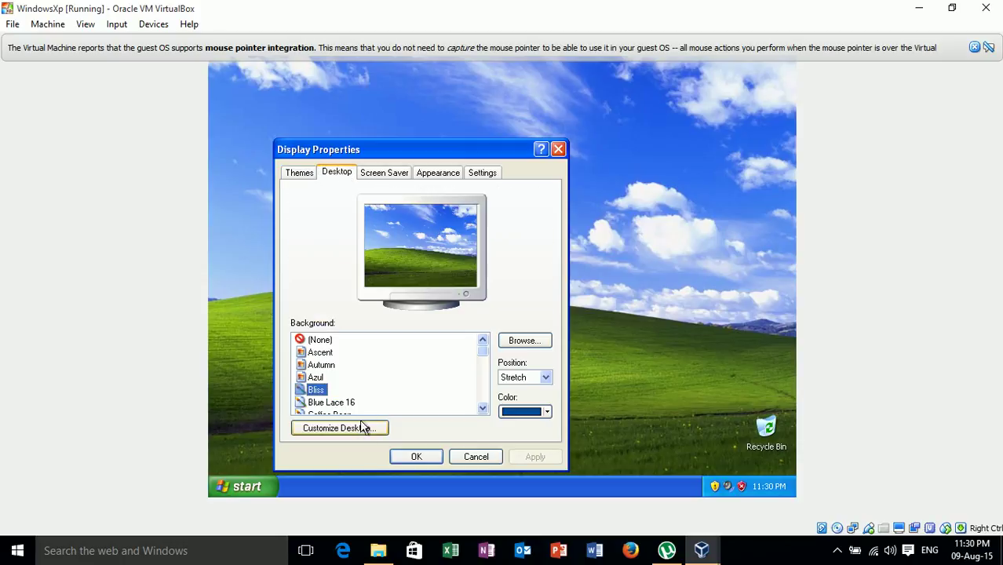
pyautogui.click(424, 172)
pyautogui.click(467, 176)
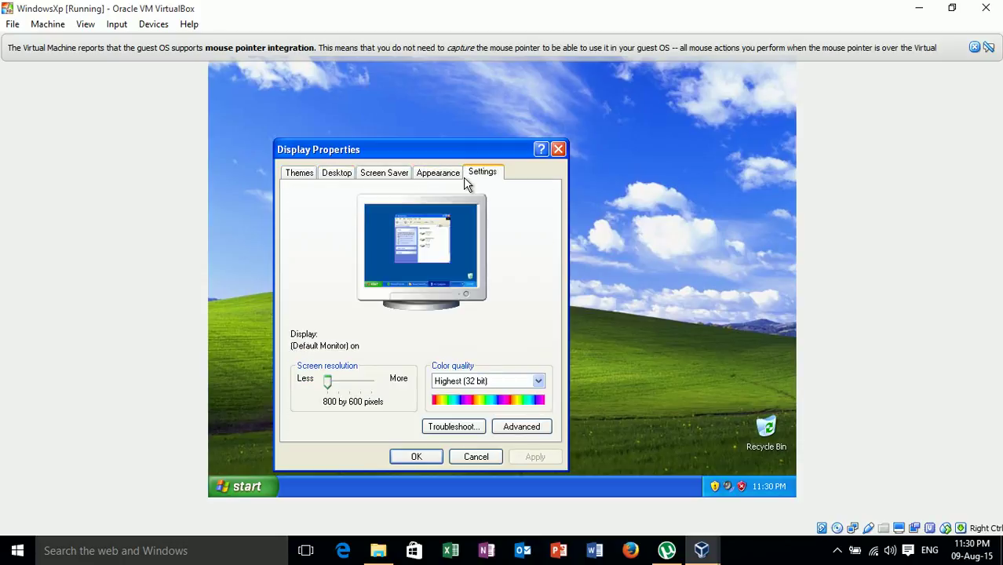
pyautogui.click(303, 174)
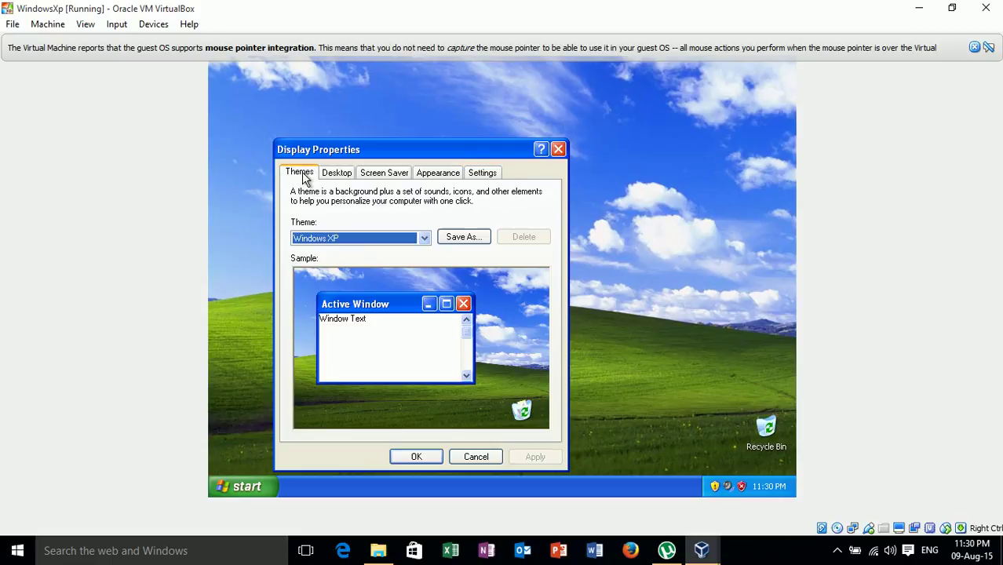
pyautogui.click(559, 149)
# Switch the Windows XP Start menu style to Classic Start menu in the taskbar properties, keeping inactive icons hidden.
pyautogui.rightClick(436, 487)
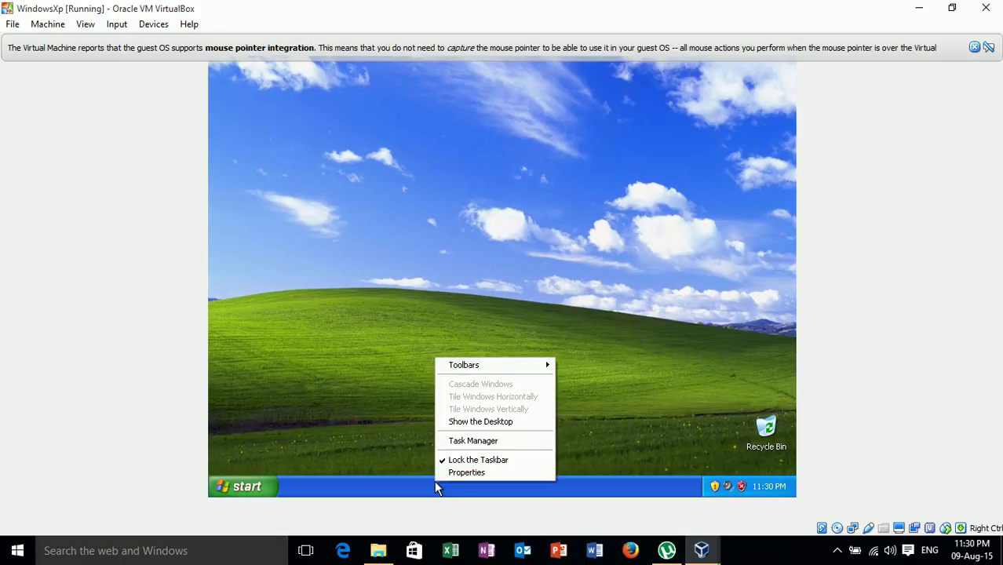
pyautogui.click(445, 472)
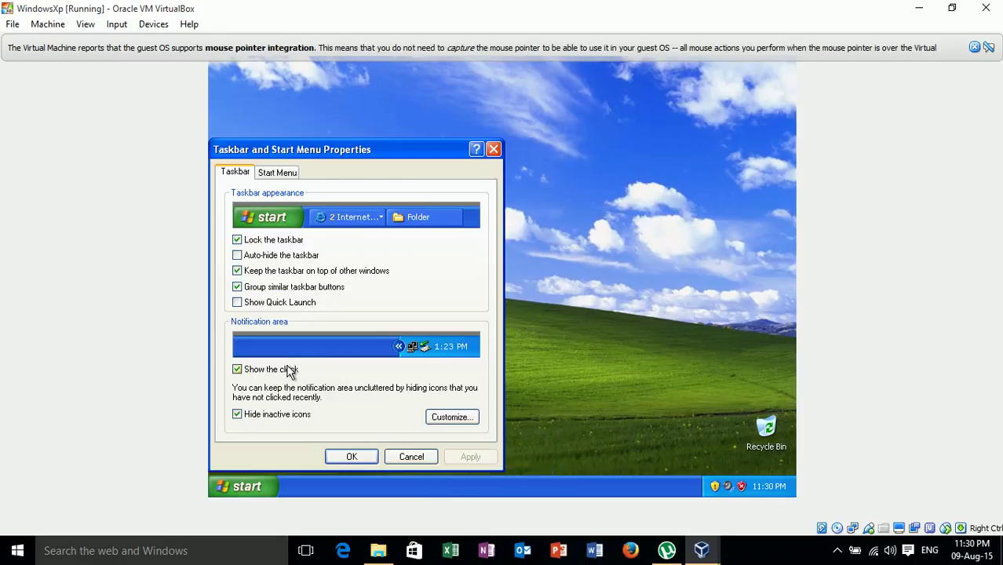
pyautogui.click(286, 417)
pyautogui.click(286, 417)
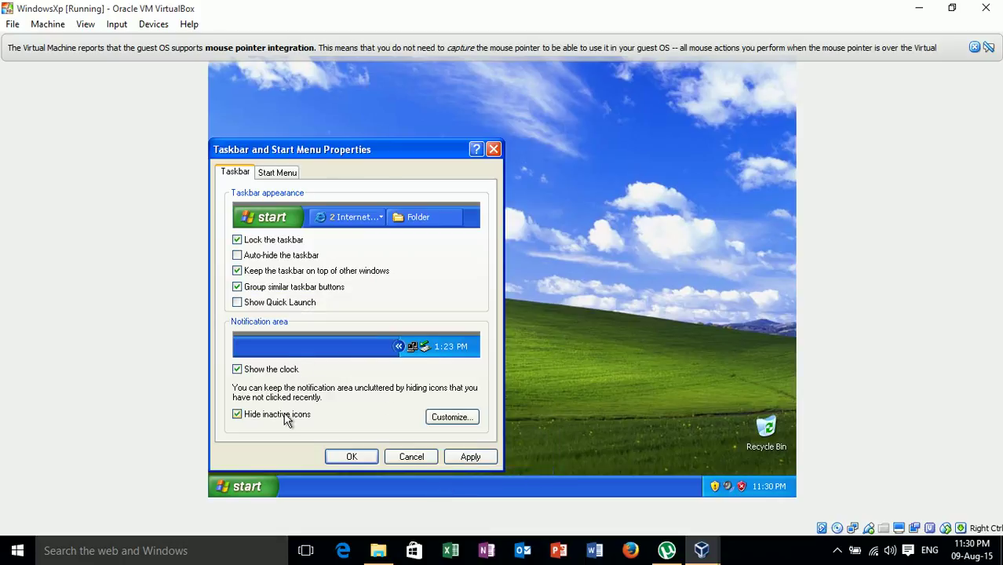
pyautogui.click(284, 173)
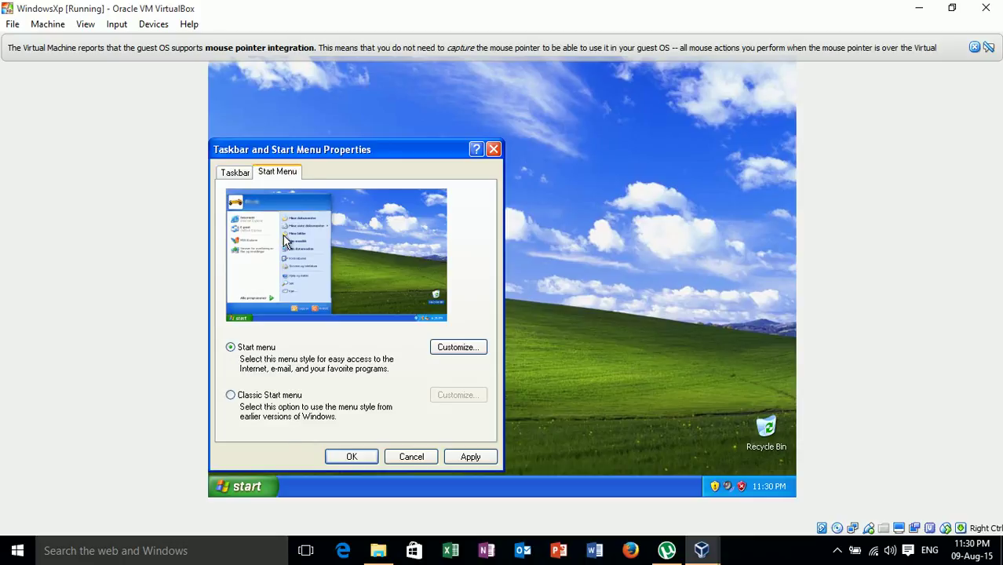
pyautogui.click(296, 398)
pyautogui.click(353, 462)
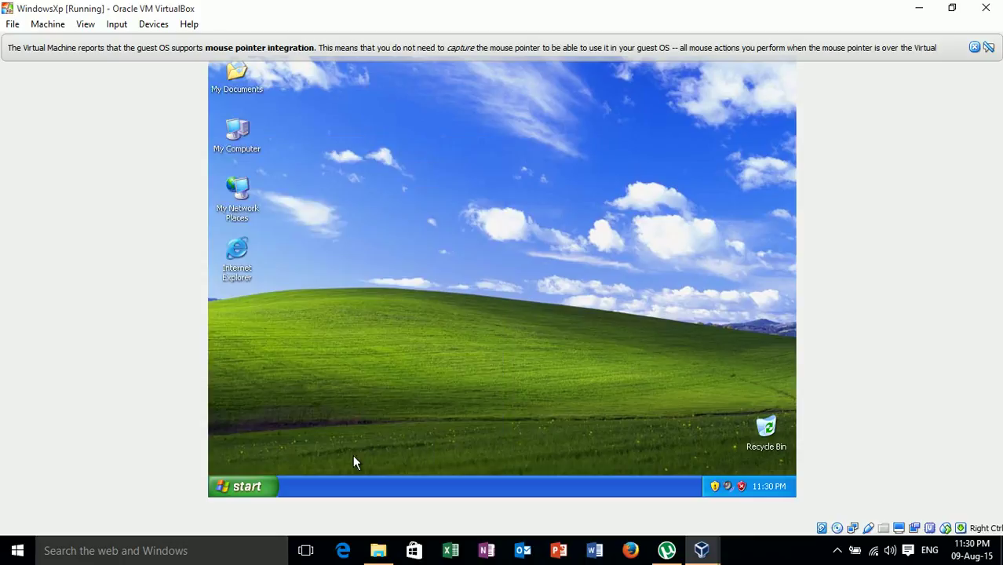
# View the network connections from My Network Places, cancel the Network Setup Wizard and inspect the Local Area Connection entry.
pyautogui.doubleClick(251, 203)
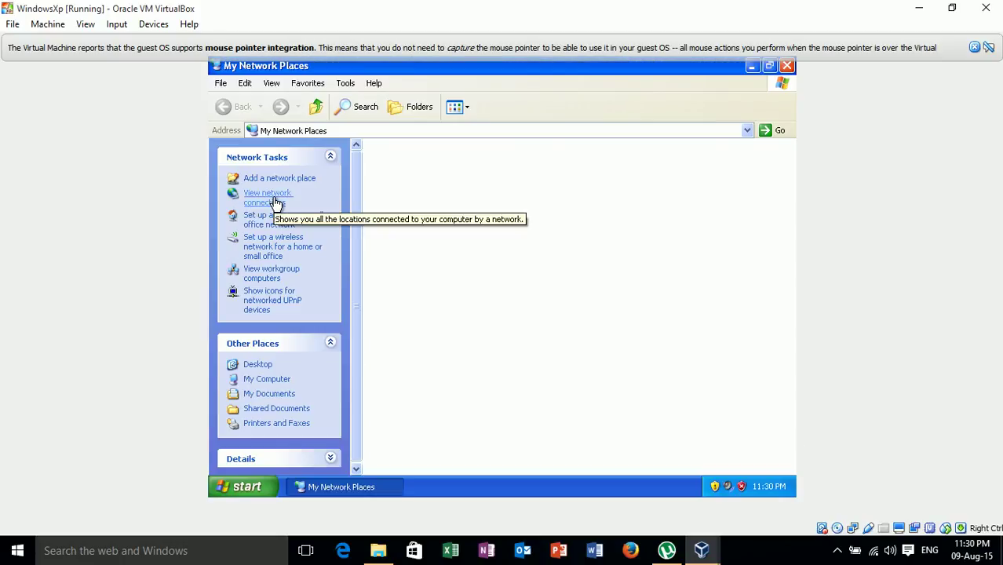
pyautogui.click(276, 203)
pyautogui.click(274, 203)
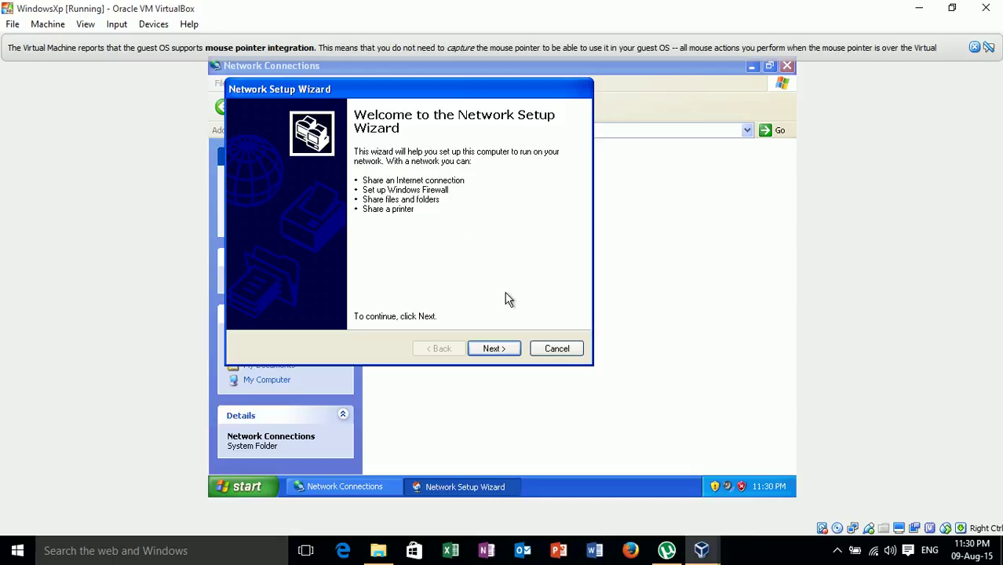
pyautogui.click(547, 348)
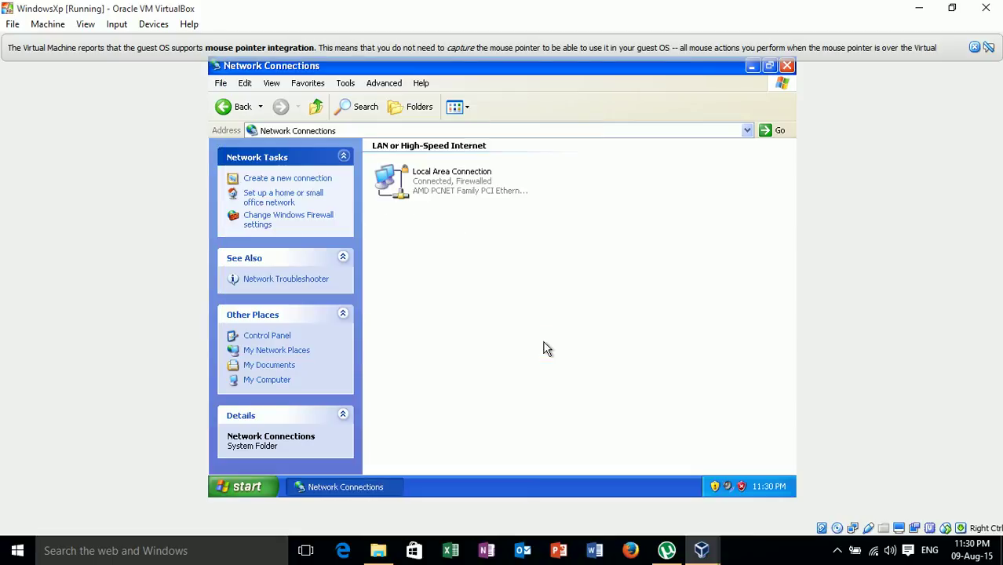
pyautogui.click(449, 190)
pyautogui.click(786, 66)
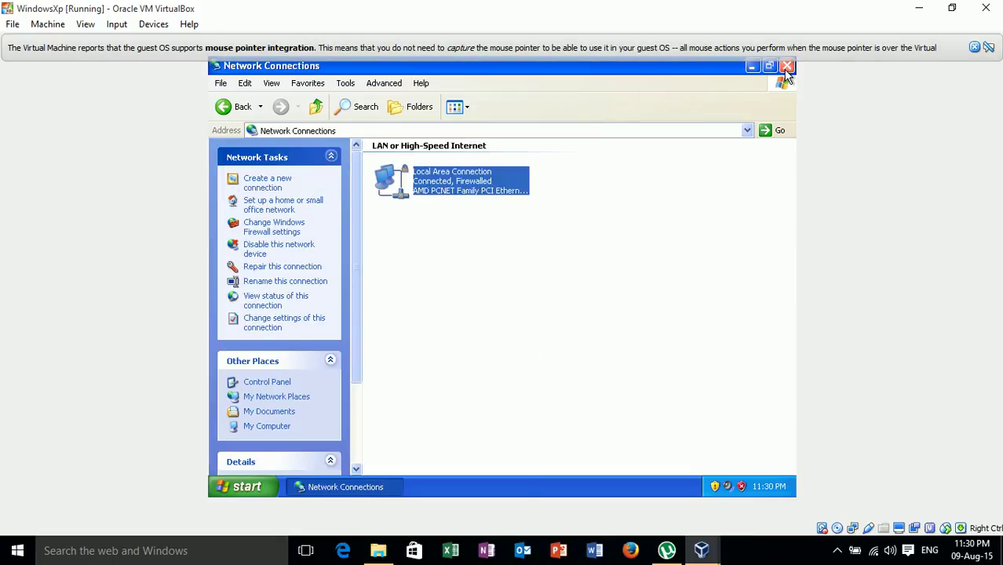
# Refresh the Windows XP desktop and turn off the guest computer.
pyautogui.rightClick(555, 187)
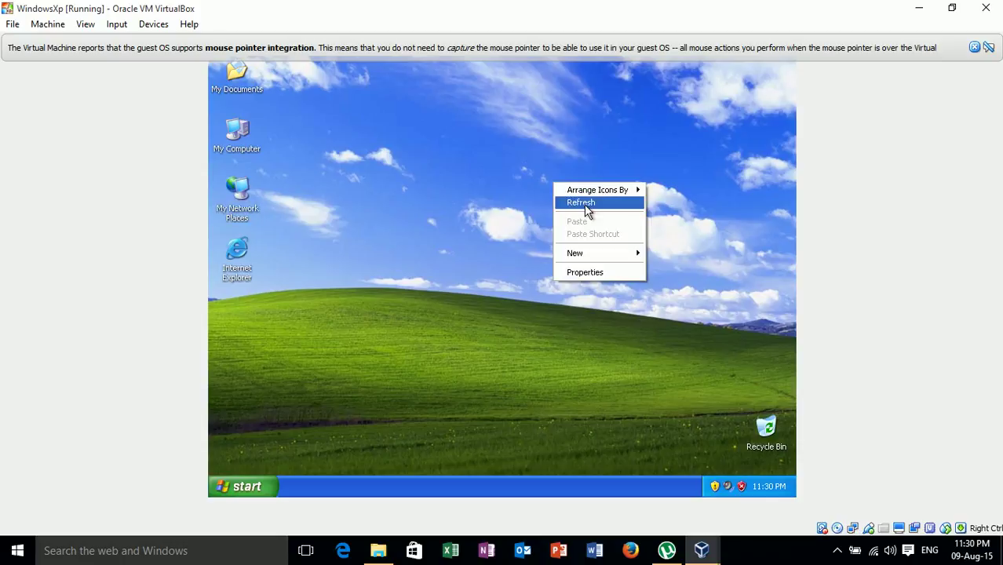
pyautogui.click(584, 202)
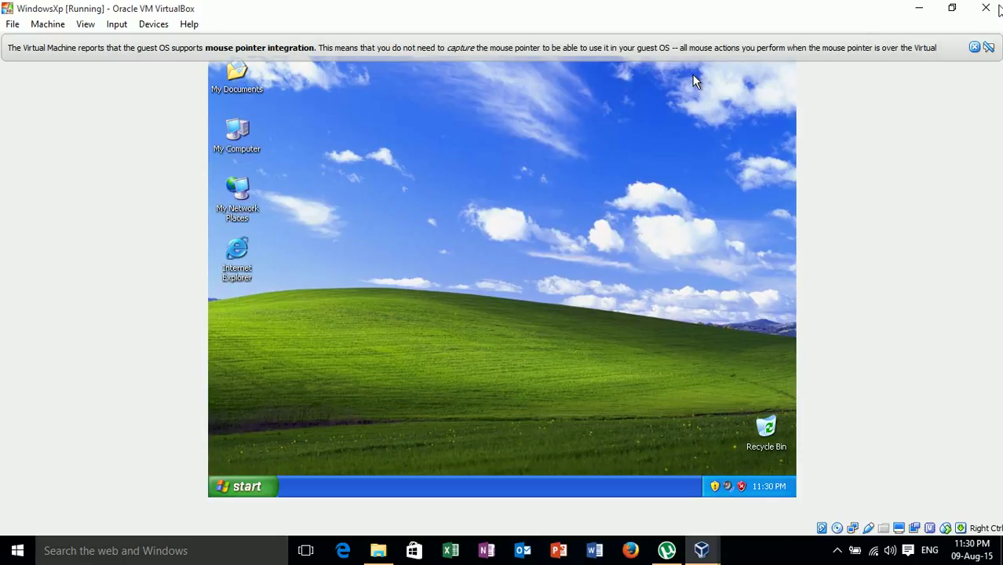
pyautogui.click(263, 488)
pyautogui.click(297, 468)
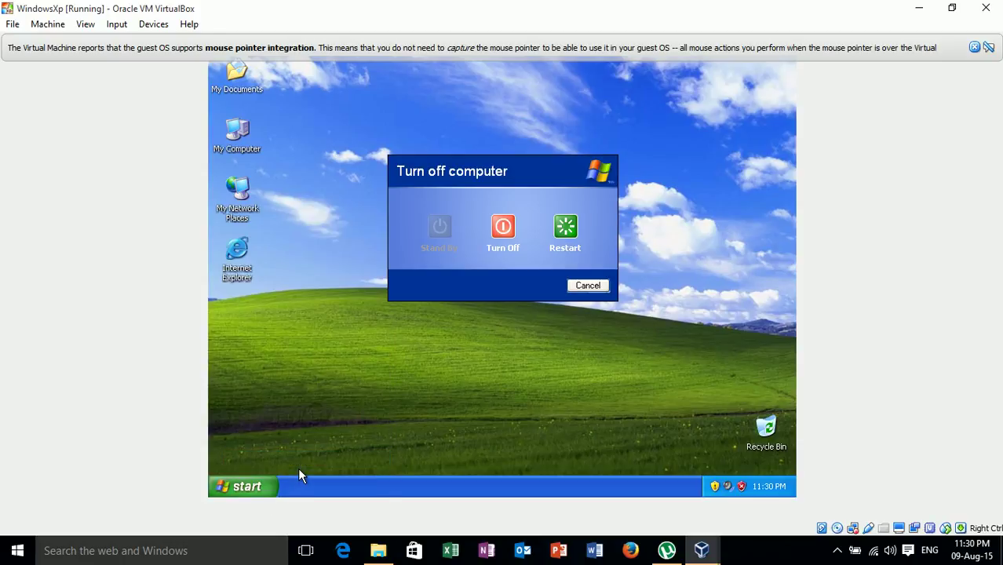
pyautogui.click(501, 234)
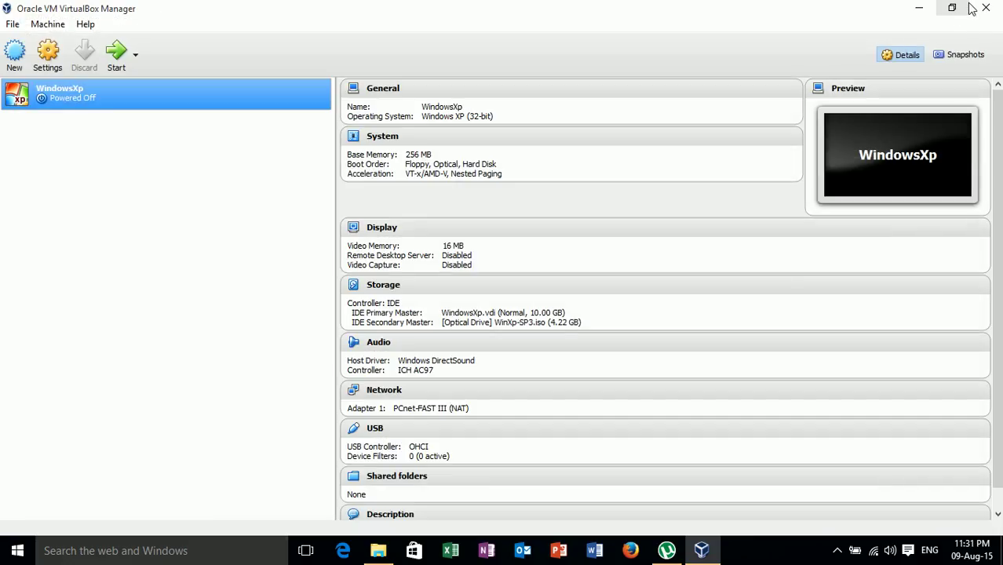
# Close Oracle VM VirtualBox Manager and refresh the host desktop.
pyautogui.click(986, 8)
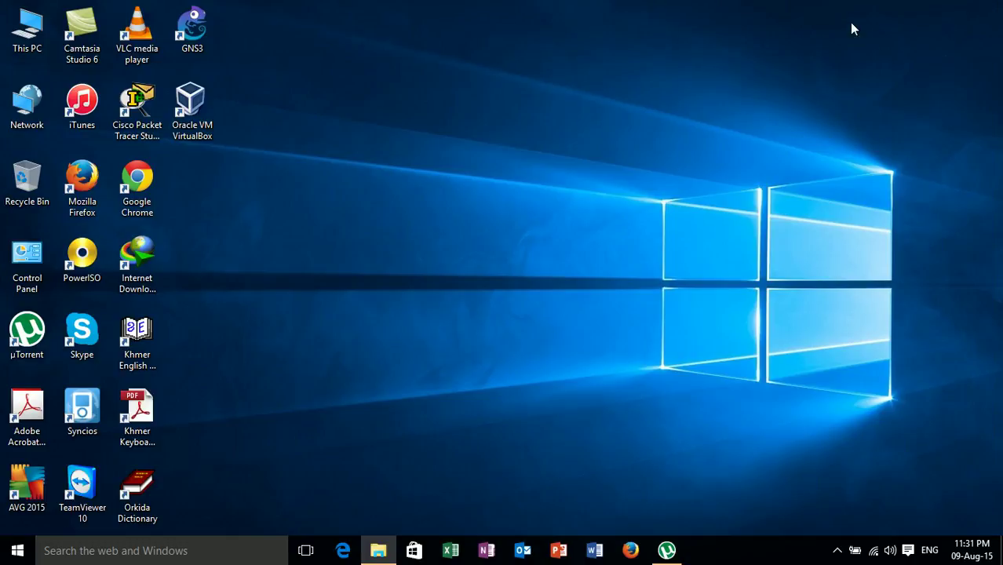
pyautogui.rightClick(712, 120)
pyautogui.click(729, 163)
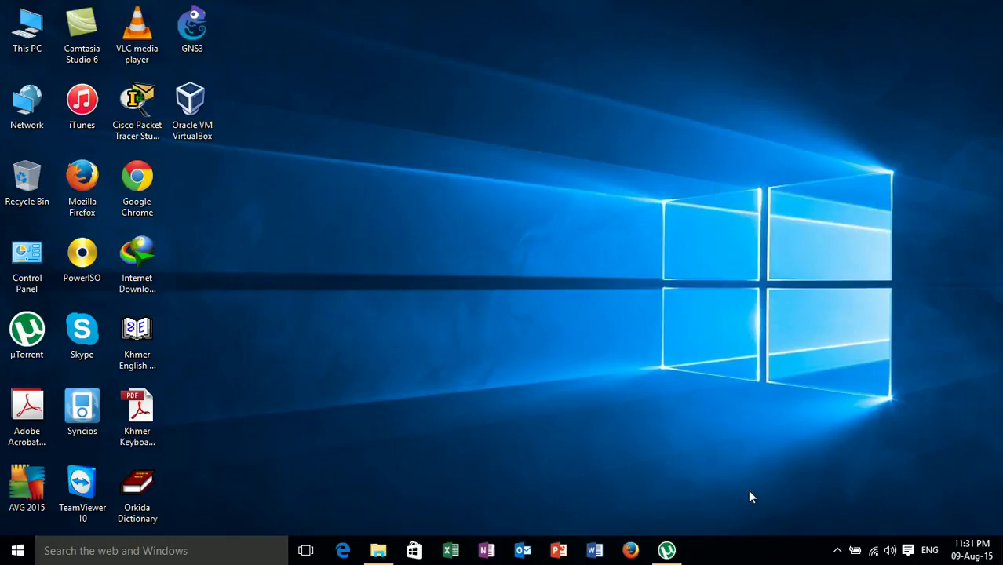
pyautogui.click(838, 551)
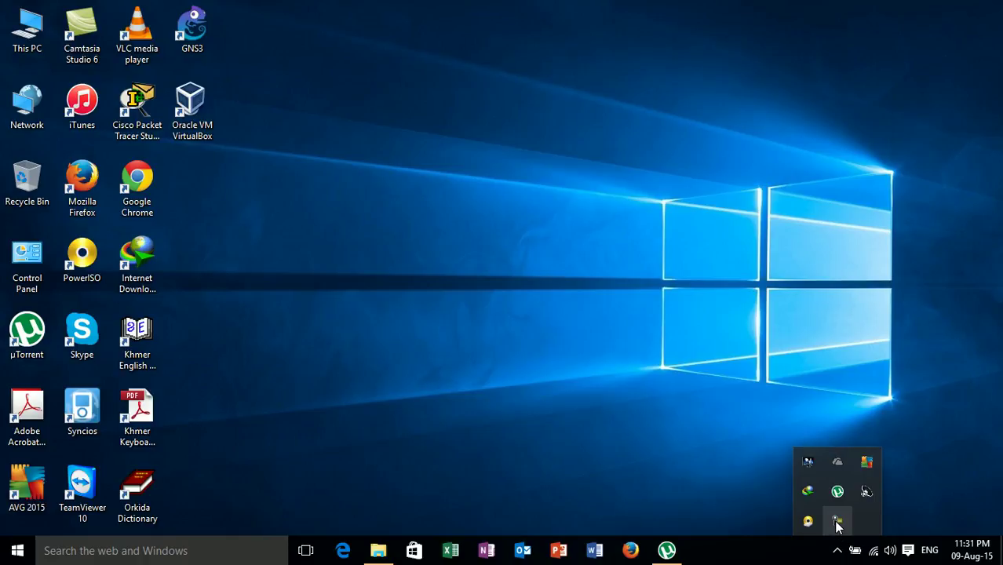
pyautogui.click(839, 520)
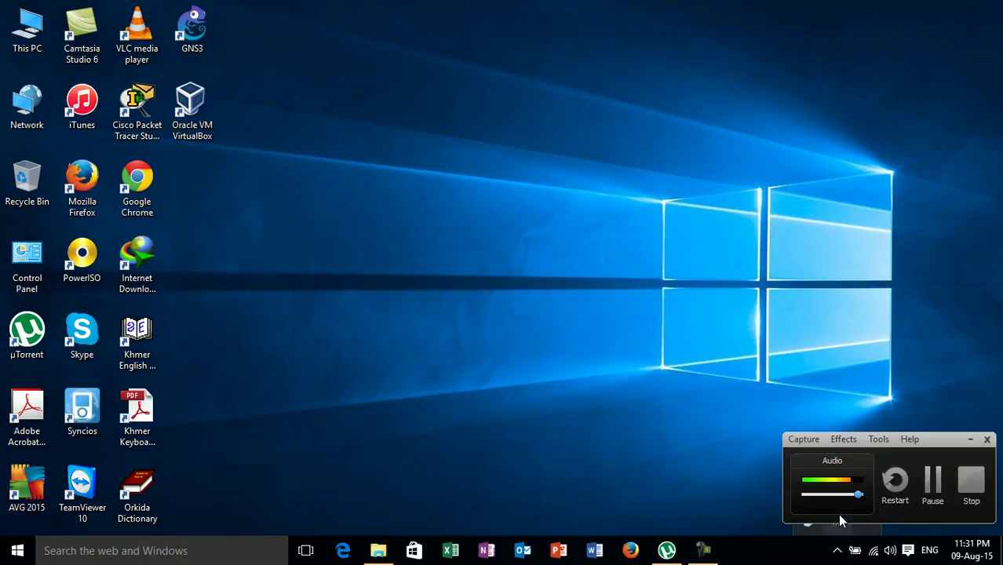